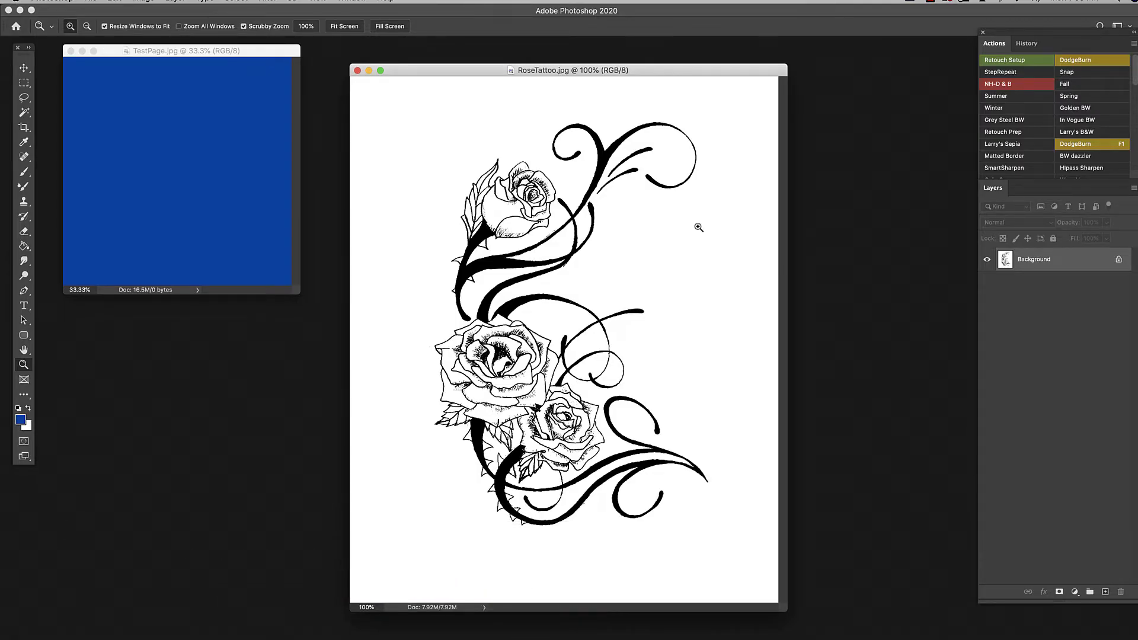
Step: Convert the locked rose Background into a regular layer named Tattoo
{"action": "left_click_drag", "start_coordinate": [729, 72], "coordinate": [723, 64]}
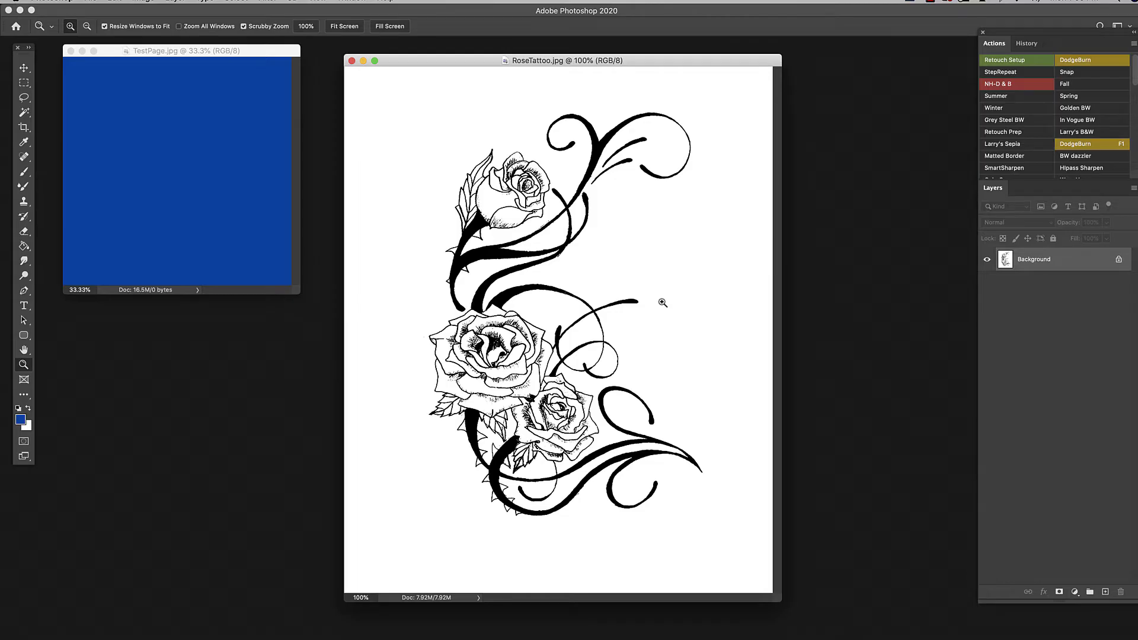
{"action": "left_click_drag", "start_coordinate": [1039, 35], "coordinate": [976, 49]}
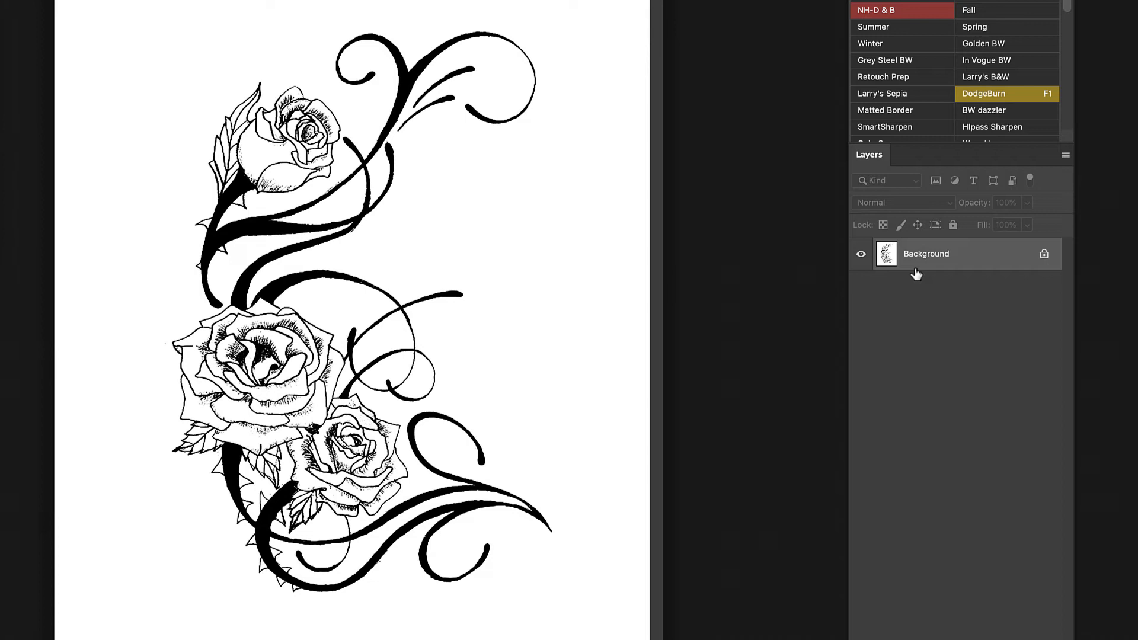
{"action": "double_click", "coordinate": [991, 261]}
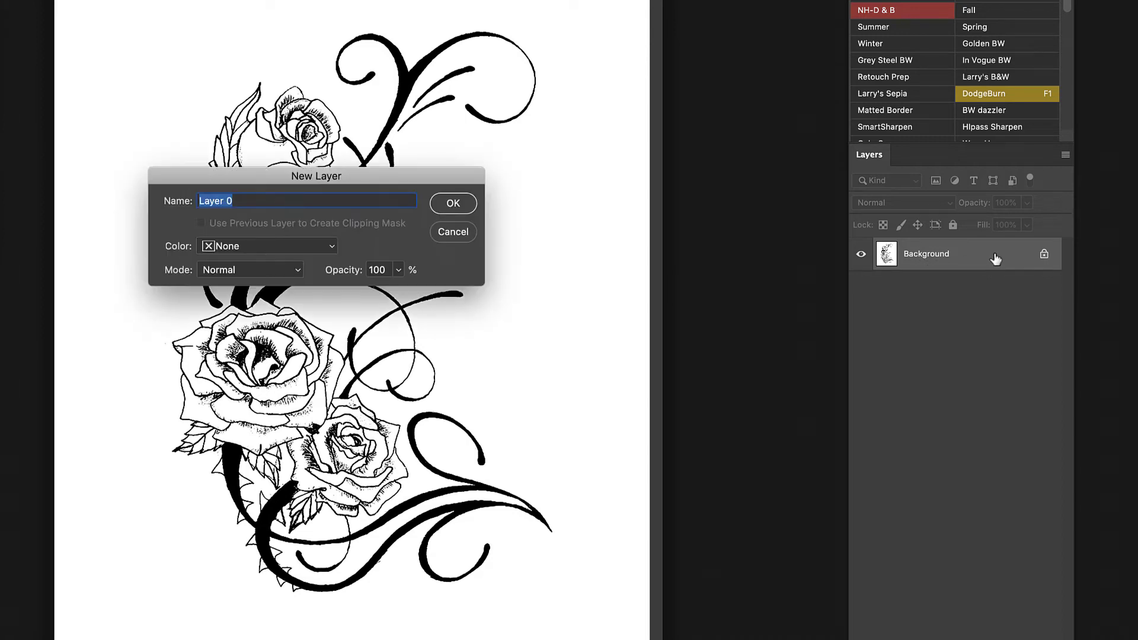
{"action": "left_click", "coordinate": [468, 209]}
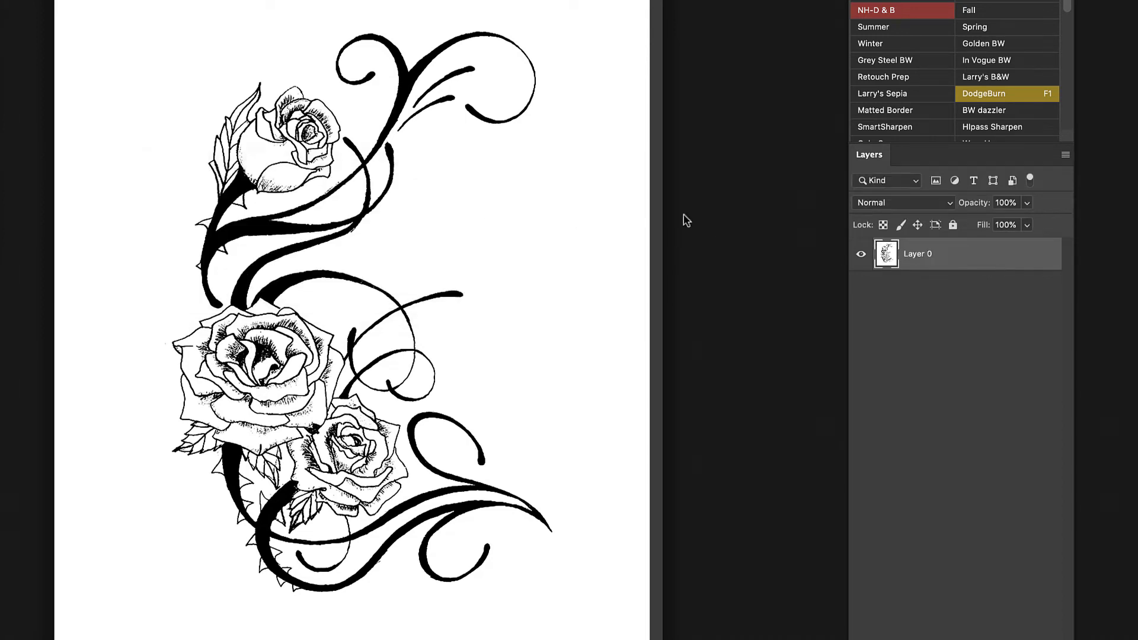
{"action": "double_click", "coordinate": [918, 254]}
{"action": "type", "text": "Tattoo"}
{"action": "key", "text": "Return"}
Step: Select the white background with Color Range, delete it, and deselect
{"action": "scroll", "coordinate": [386, 427], "scroll_direction": "left", "scroll_amount": 2}
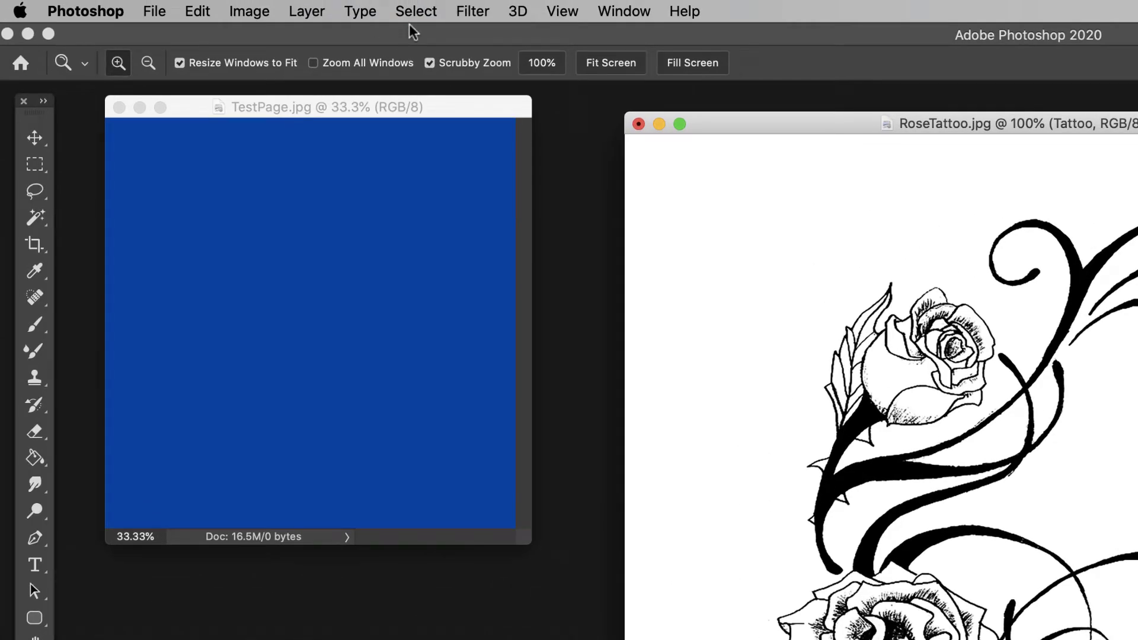
{"action": "left_click", "coordinate": [416, 12]}
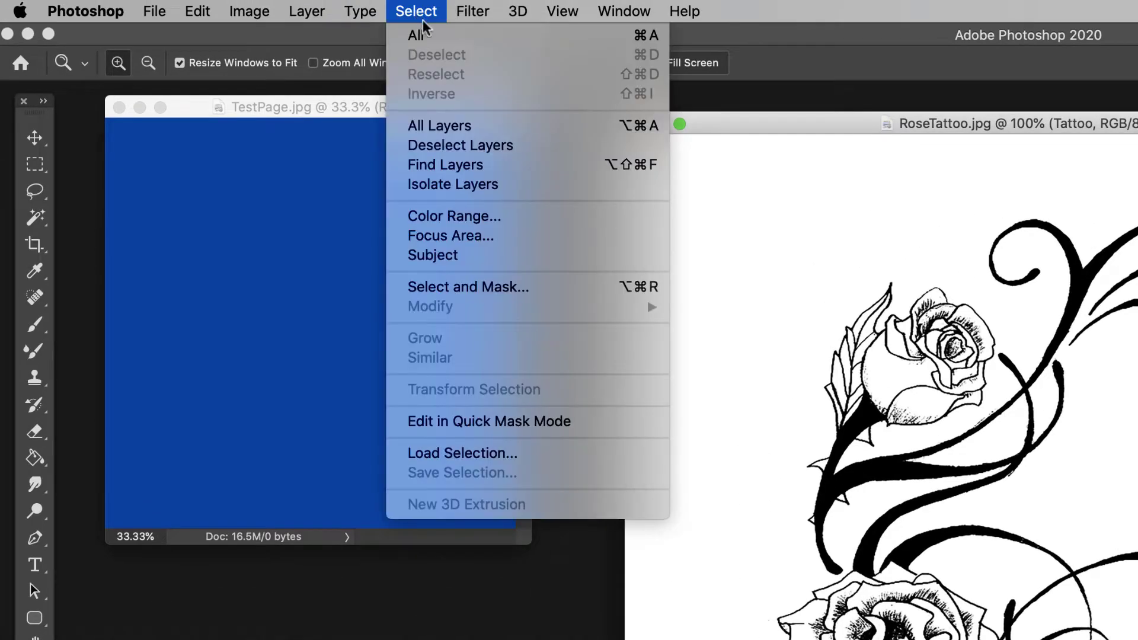
{"action": "left_click", "coordinate": [491, 219]}
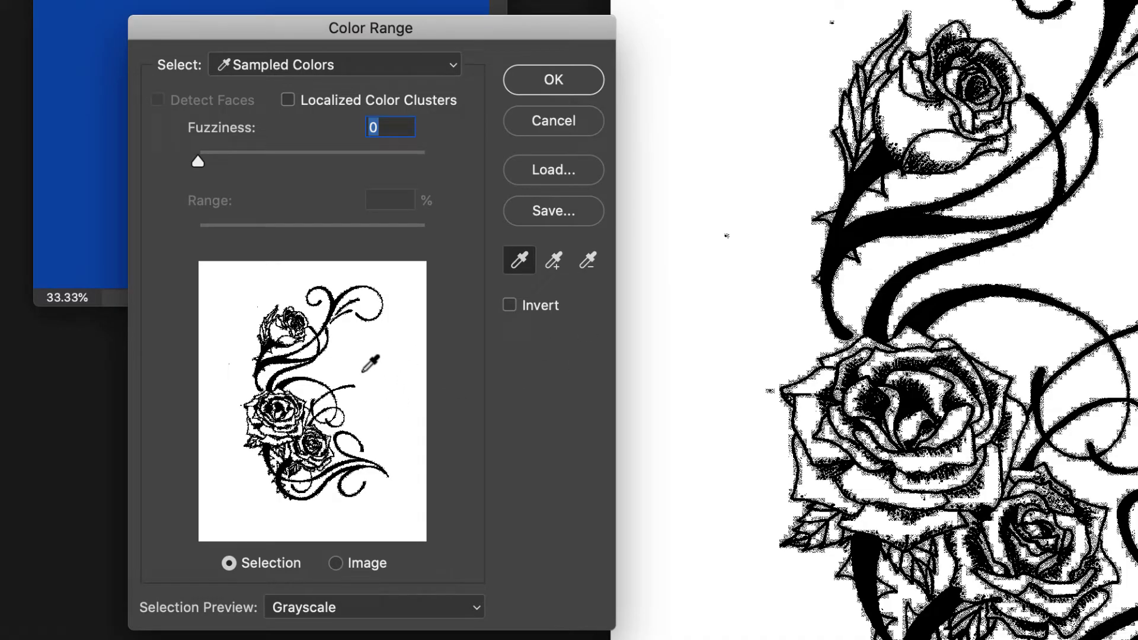
{"action": "left_click", "coordinate": [550, 89]}
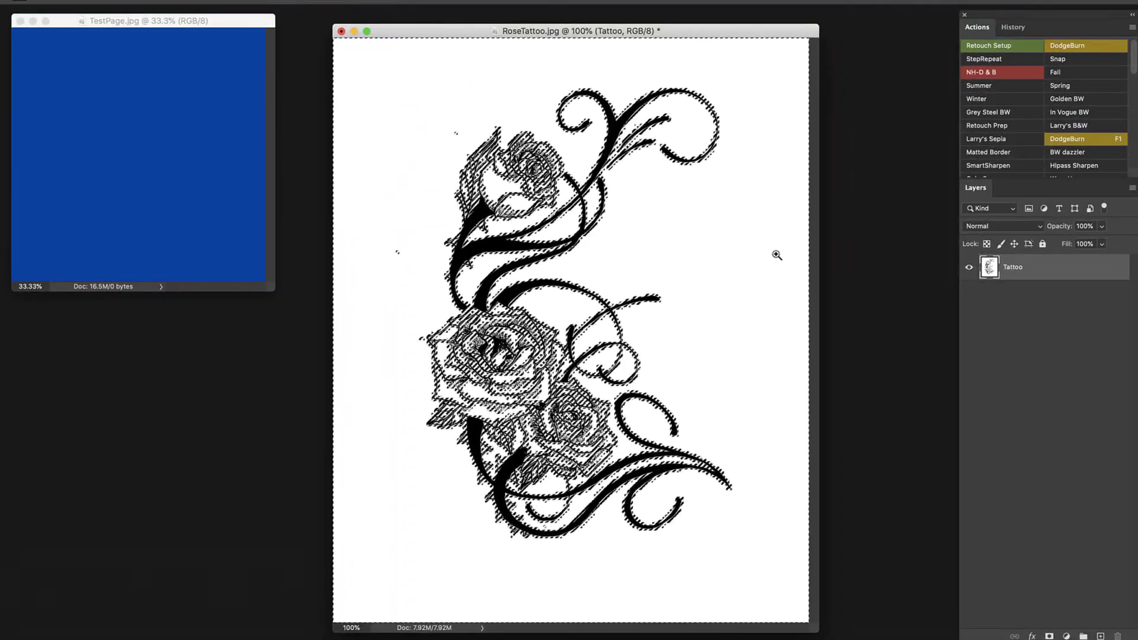
{"action": "key", "text": "Delete"}
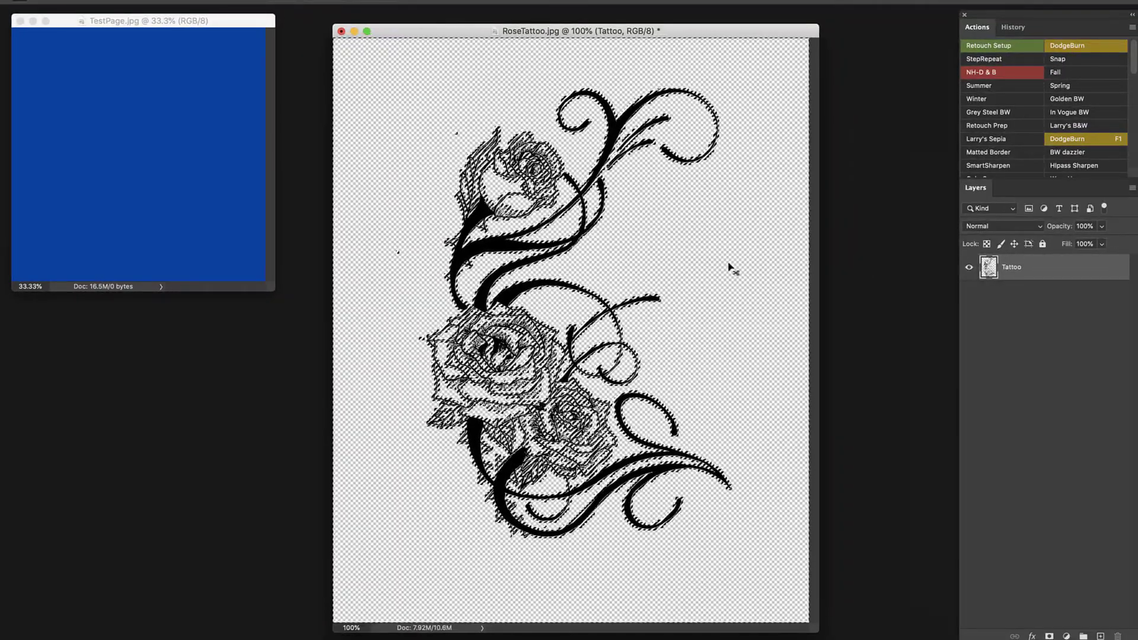
{"action": "key", "text": "super+d"}
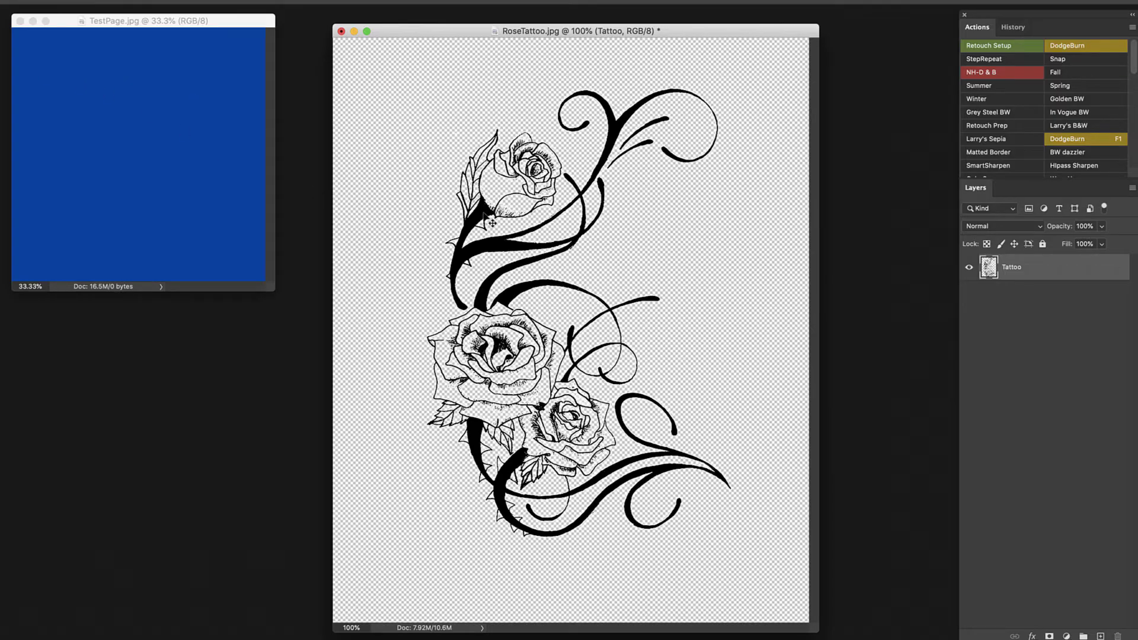
Step: Drag the Tattoo layer's artwork into the blue TestPage document
{"action": "left_click_drag", "start_coordinate": [484, 218], "coordinate": [264, 184]}
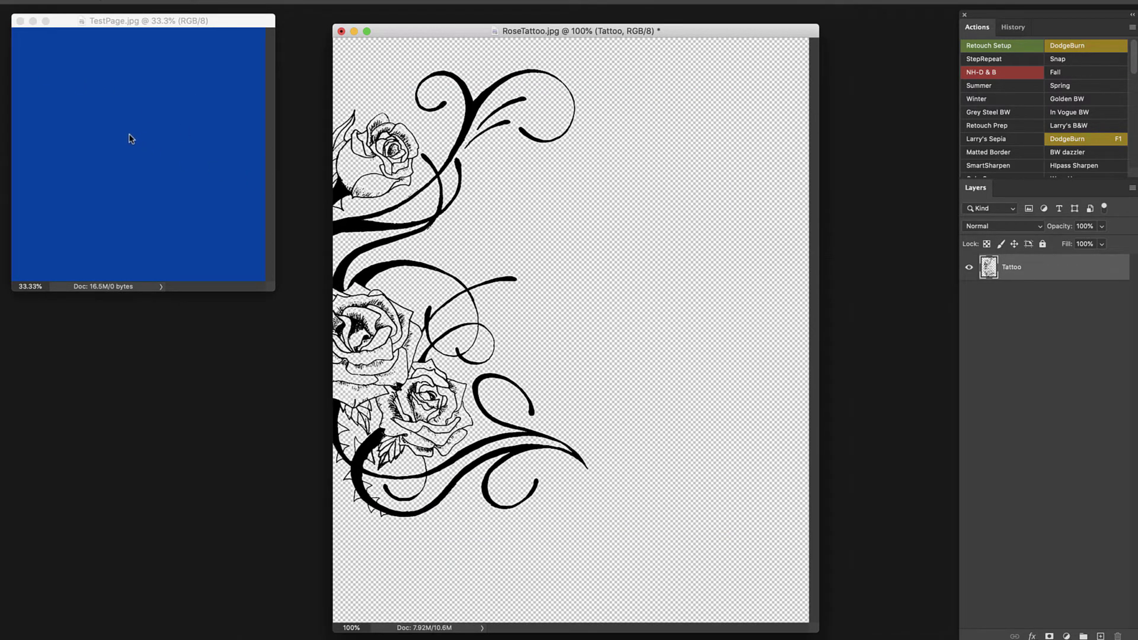
{"action": "left_click_drag", "start_coordinate": [126, 136], "coordinate": [127, 138]}
{"action": "left_click_drag", "start_coordinate": [274, 289], "coordinate": [635, 463]}
Step: Zoom TestPage in to 100% to inspect the edges, then back out to 25%
{"action": "left_click", "coordinate": [358, 299]}
{"action": "left_click", "coordinate": [301, 291]}
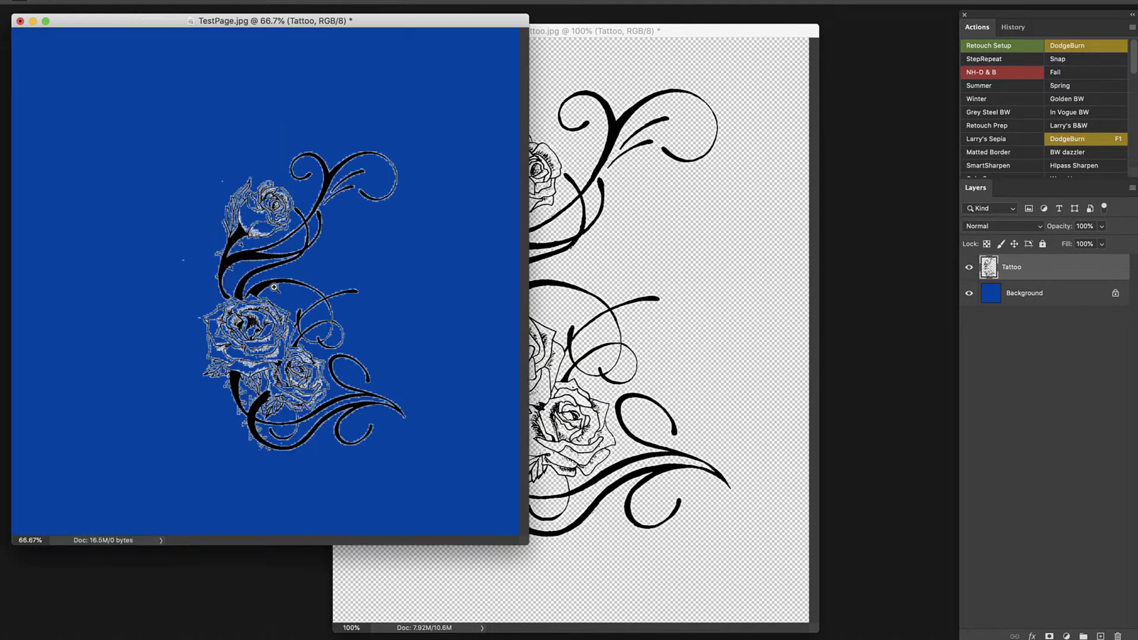
{"action": "left_click", "coordinate": [297, 290]}
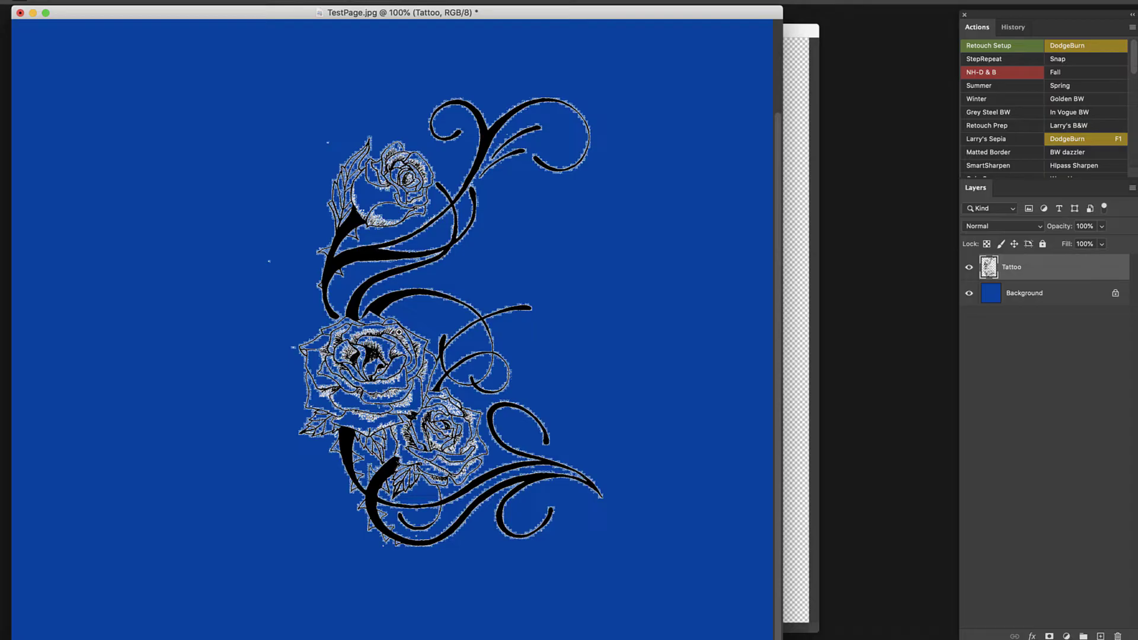
{"action": "left_click", "coordinate": [404, 255], "text": "alt"}
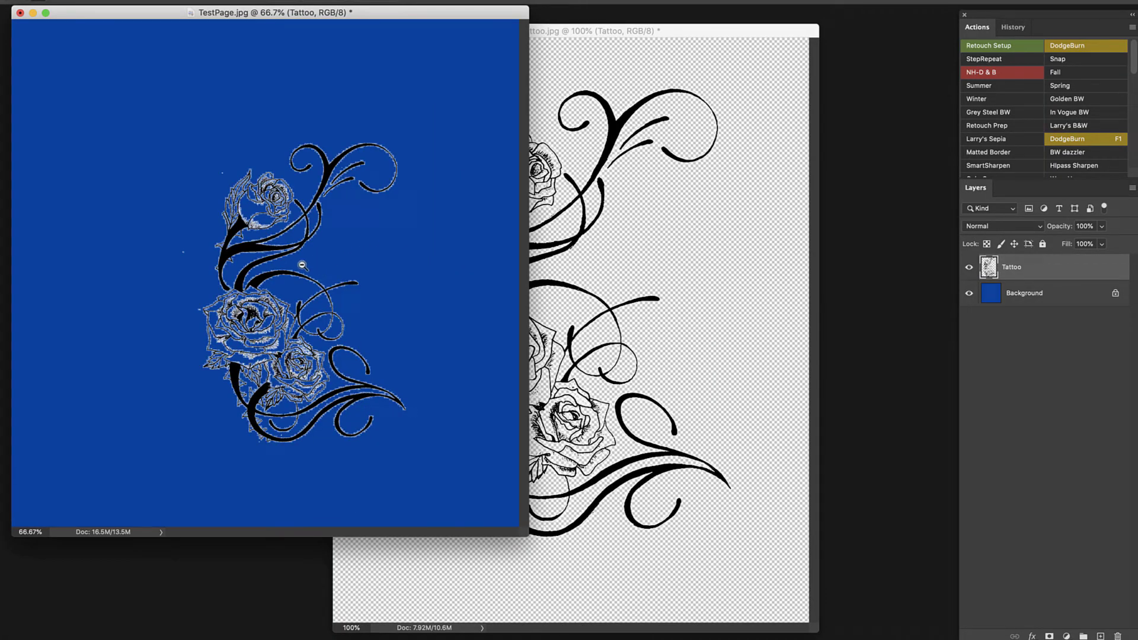
{"action": "left_click", "coordinate": [303, 266], "text": "alt"}
{"action": "left_click", "coordinate": [226, 235], "text": "alt"}
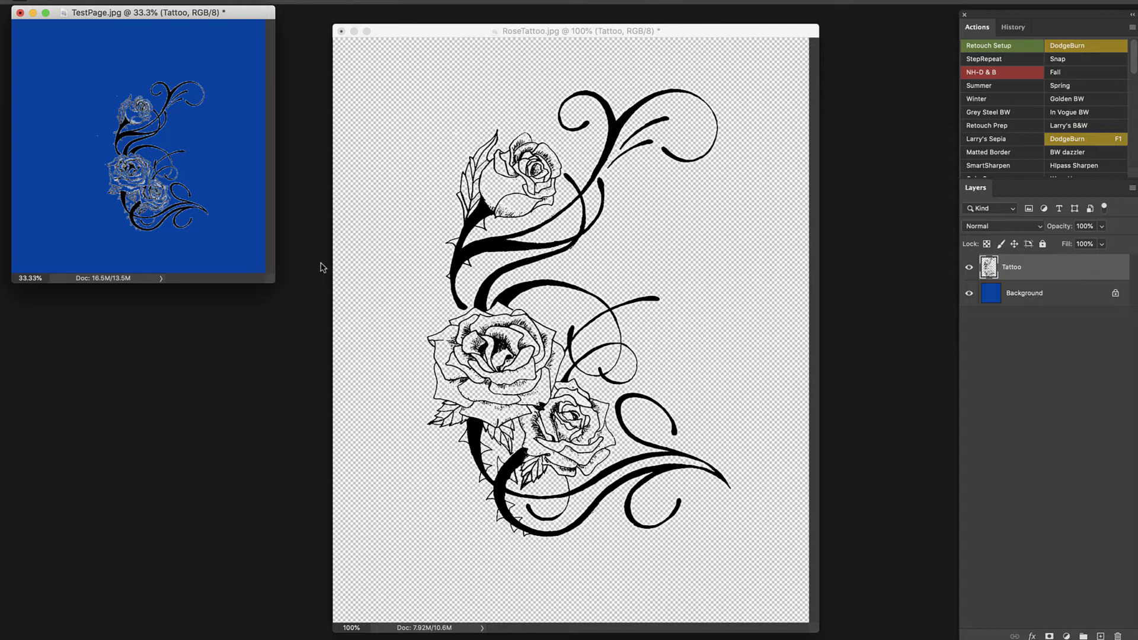
{"action": "left_click", "coordinate": [185, 106], "text": "alt"}
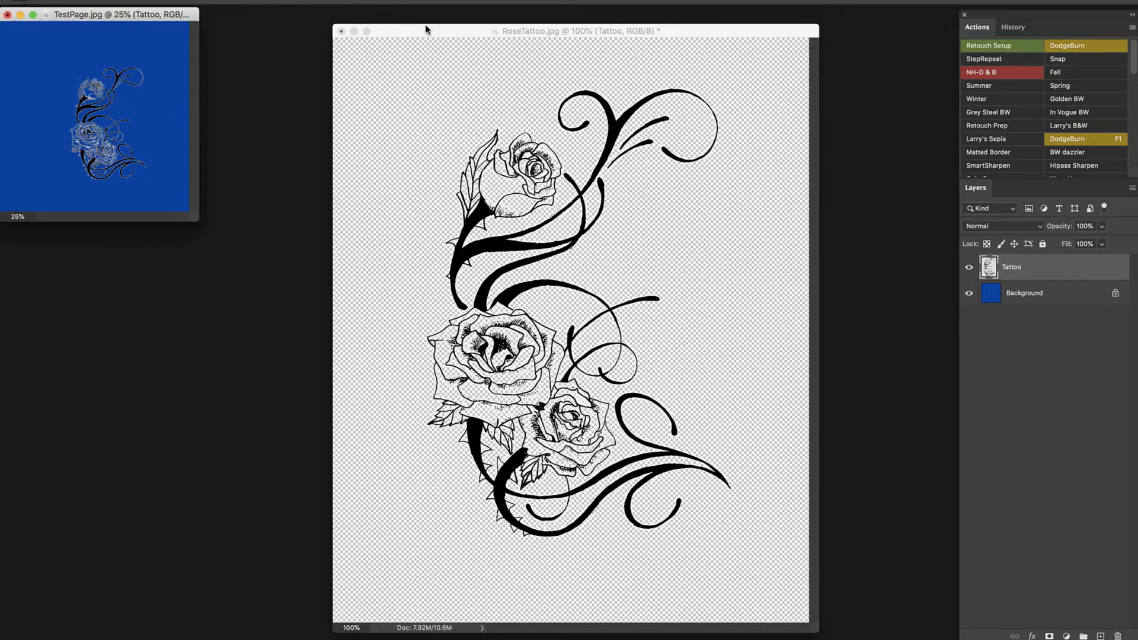
{"action": "left_click_drag", "start_coordinate": [425, 29], "coordinate": [398, 30]}
Step: Revert RoseTattoo.jpg to its Open state in the History panel
{"action": "left_click", "coordinate": [1014, 28]}
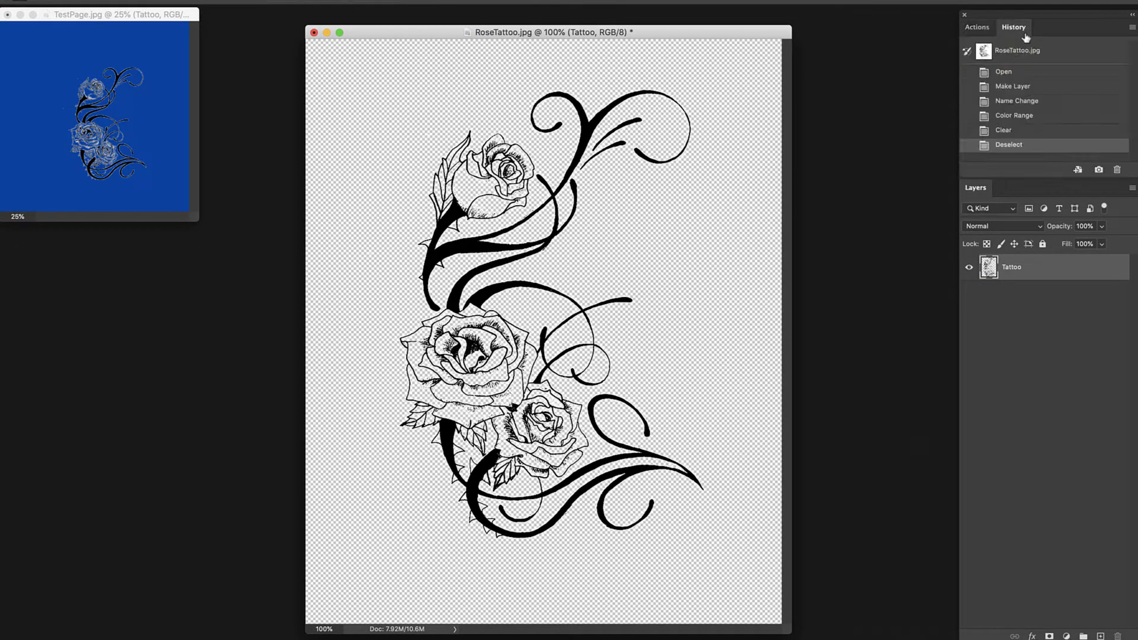
{"action": "left_click", "coordinate": [1028, 70]}
{"action": "left_click_drag", "start_coordinate": [699, 39], "coordinate": [706, 32]}
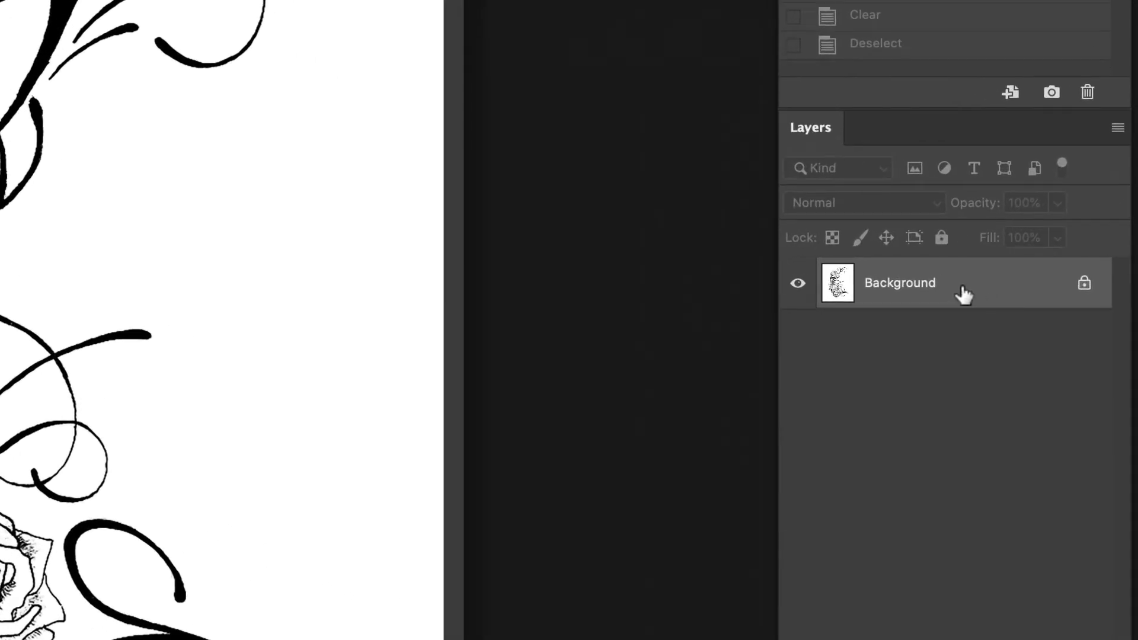
Step: Convert the Background into a layer named Tattoo again
{"action": "double_click", "coordinate": [983, 287]}
{"action": "type", "text": "Tattoo"}
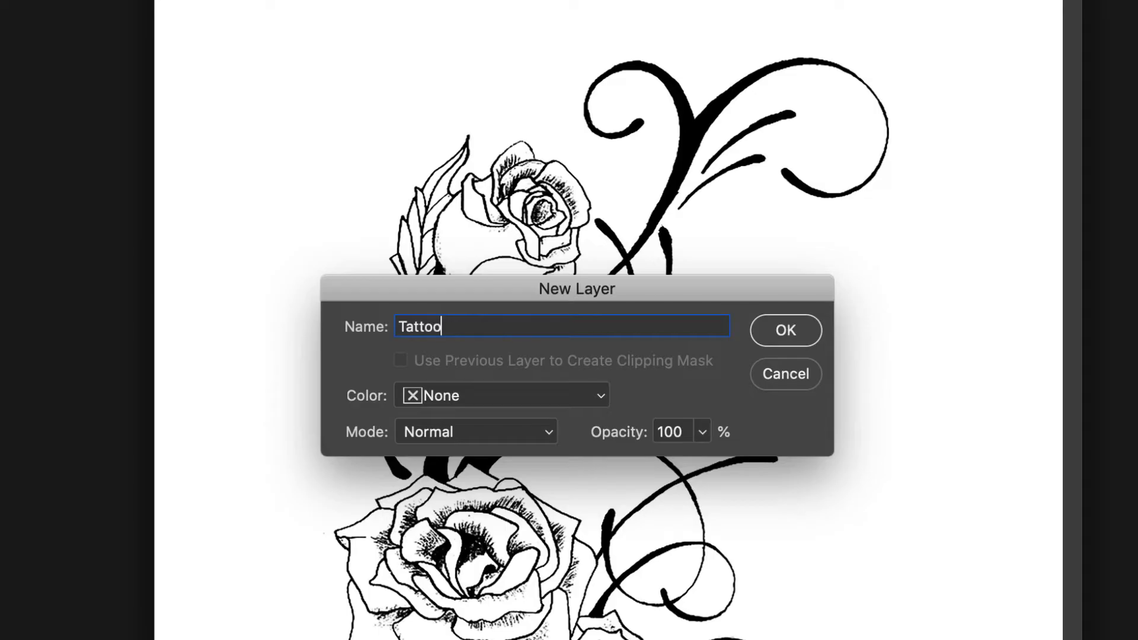
{"action": "key", "text": "Return"}
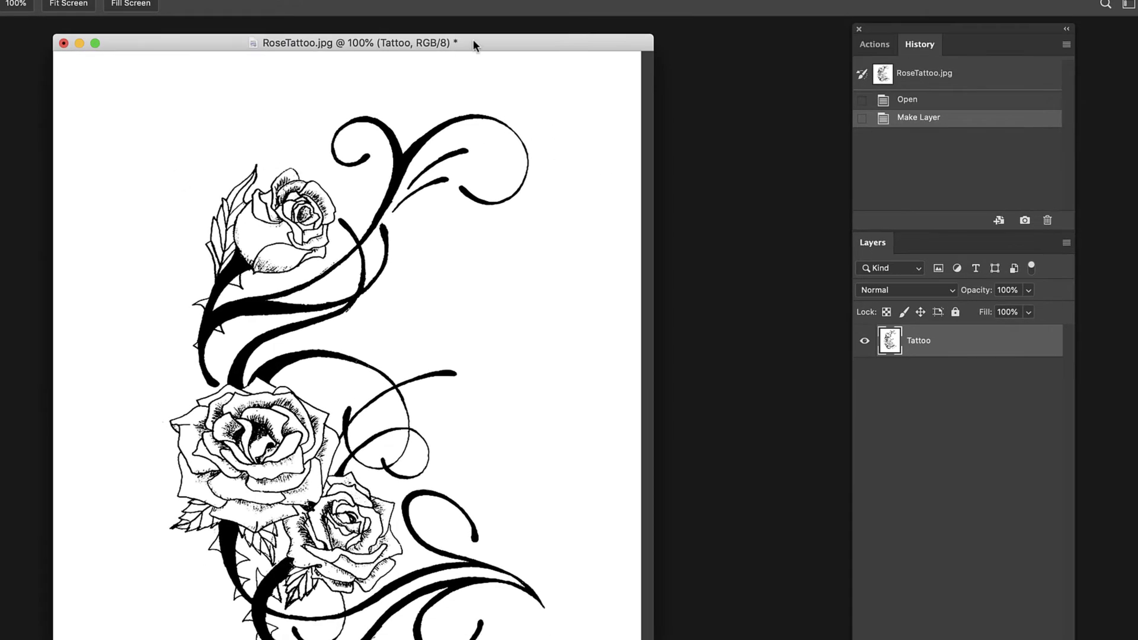
{"action": "left_click_drag", "start_coordinate": [474, 46], "coordinate": [461, 48]}
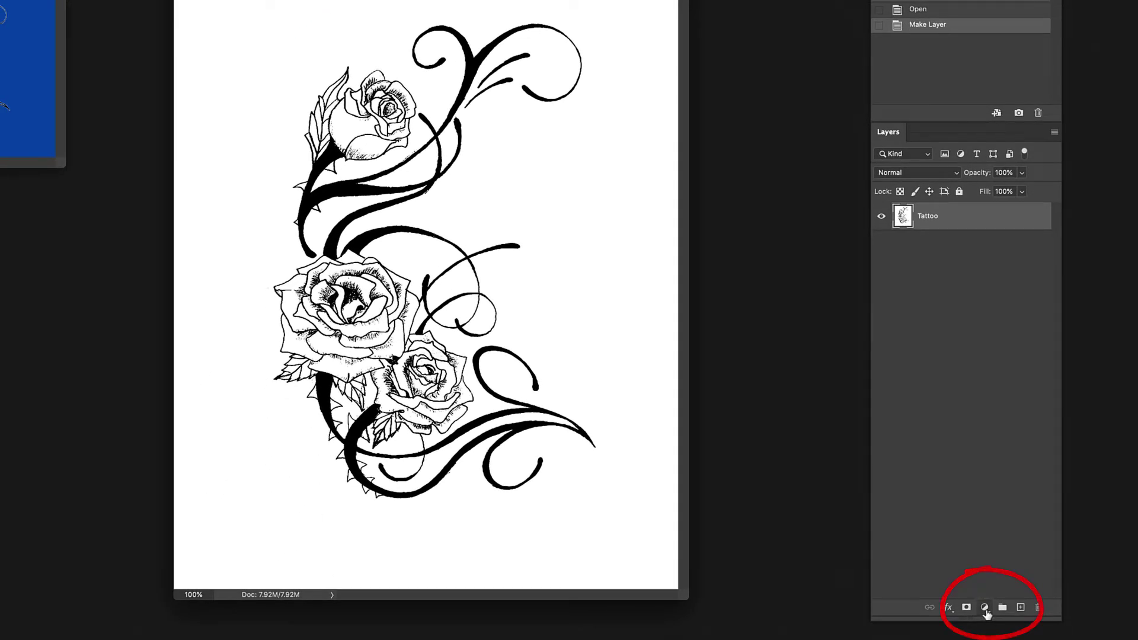
Step: Add a Solid Color fill layer in dark red #be0101
{"action": "left_click", "coordinate": [985, 609]}
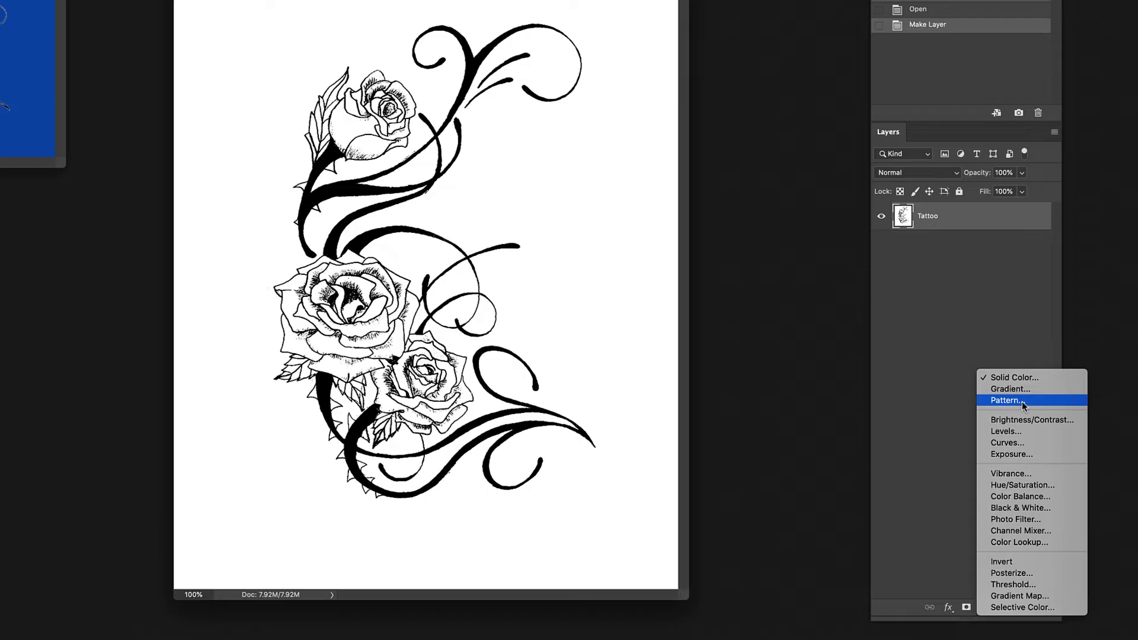
{"action": "left_click", "coordinate": [1036, 377]}
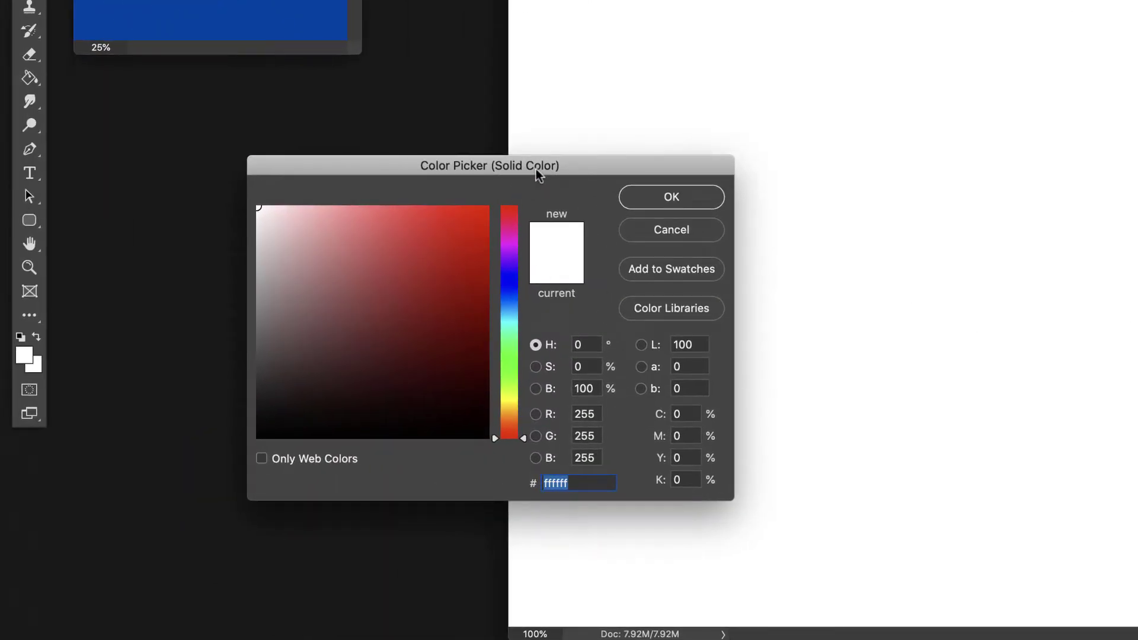
{"action": "left_click_drag", "start_coordinate": [539, 172], "coordinate": [561, 159]}
{"action": "mouse_move", "coordinate": [479, 275]}
{"action": "left_mouse_down"}
{"action": "mouse_move", "coordinate": [512, 303]}
{"action": "mouse_move", "coordinate": [508, 249]}
{"action": "left_mouse_up"}
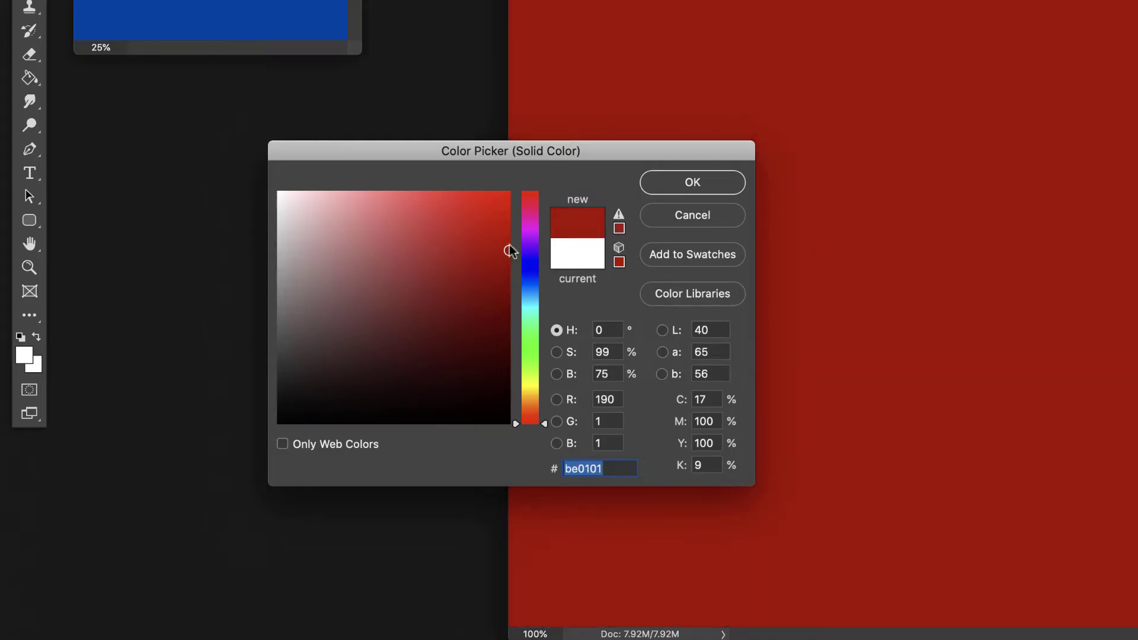
{"action": "left_click", "coordinate": [697, 182]}
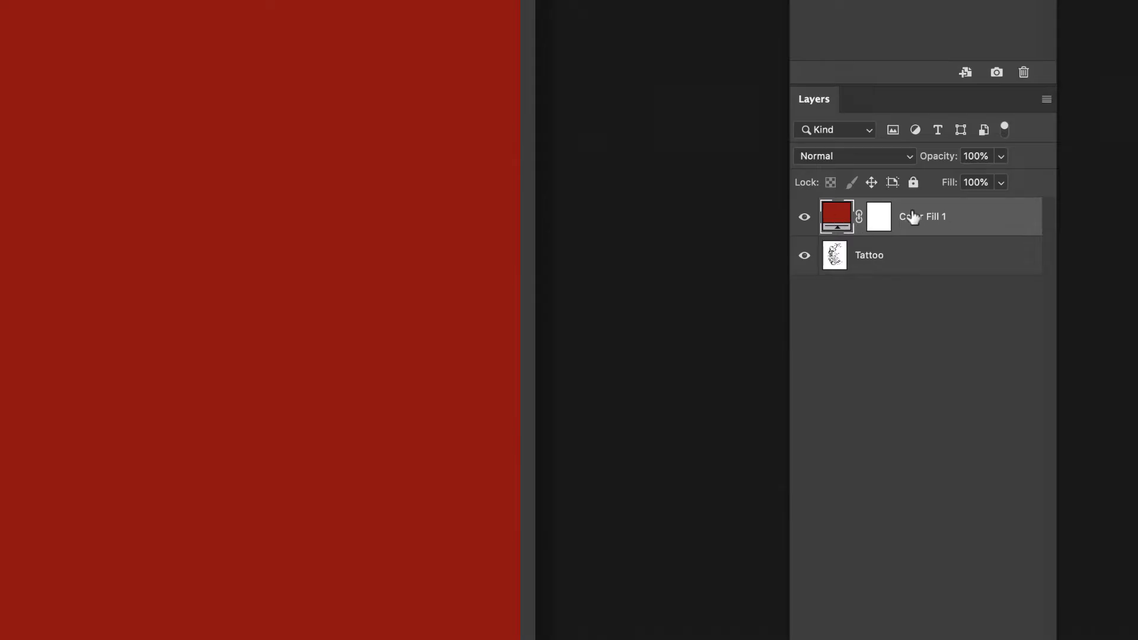
Step: Move Color Fill 1 below the Tattoo layer and toggle Tattoo's visibility off and on
{"action": "left_click_drag", "start_coordinate": [962, 218], "coordinate": [946, 288]}
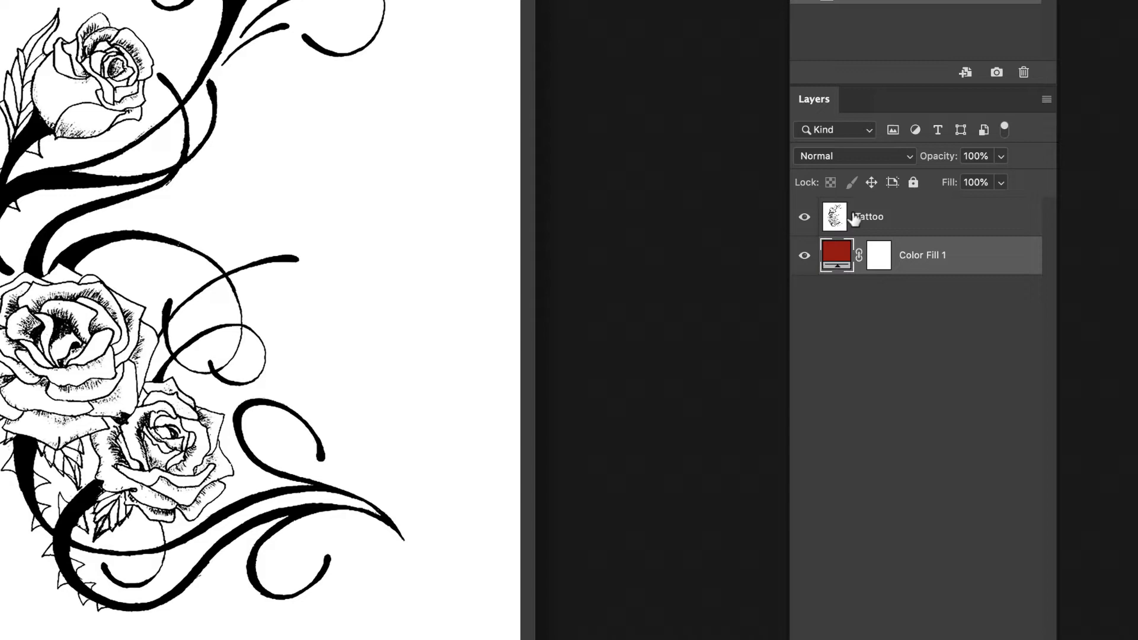
{"action": "left_click", "coordinate": [874, 220]}
{"action": "left_click", "coordinate": [805, 218]}
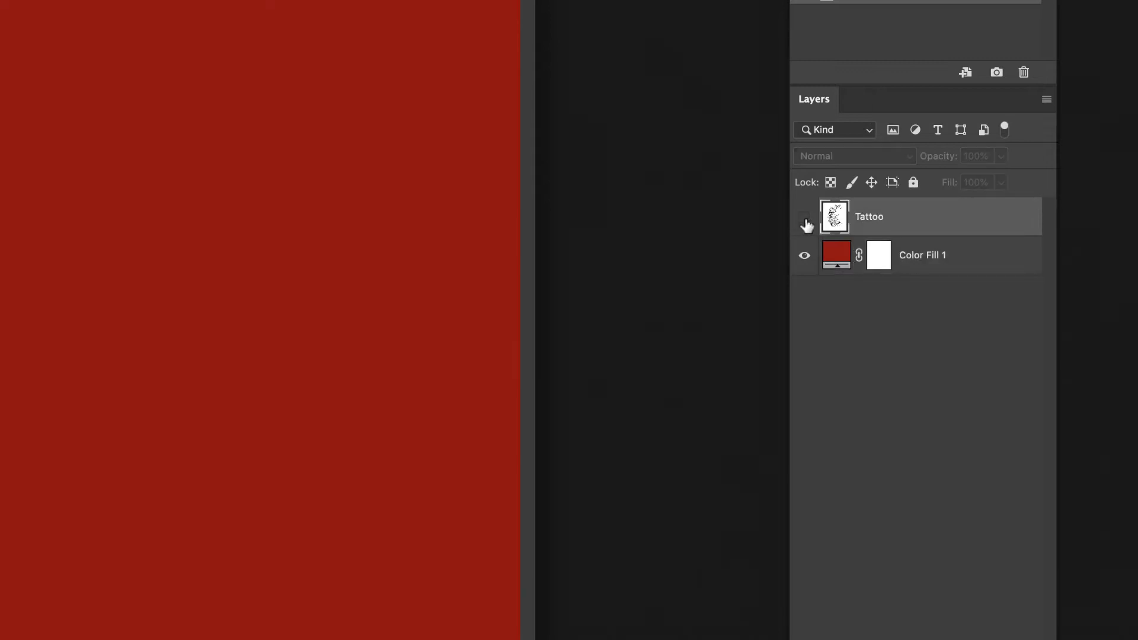
{"action": "left_click", "coordinate": [805, 218]}
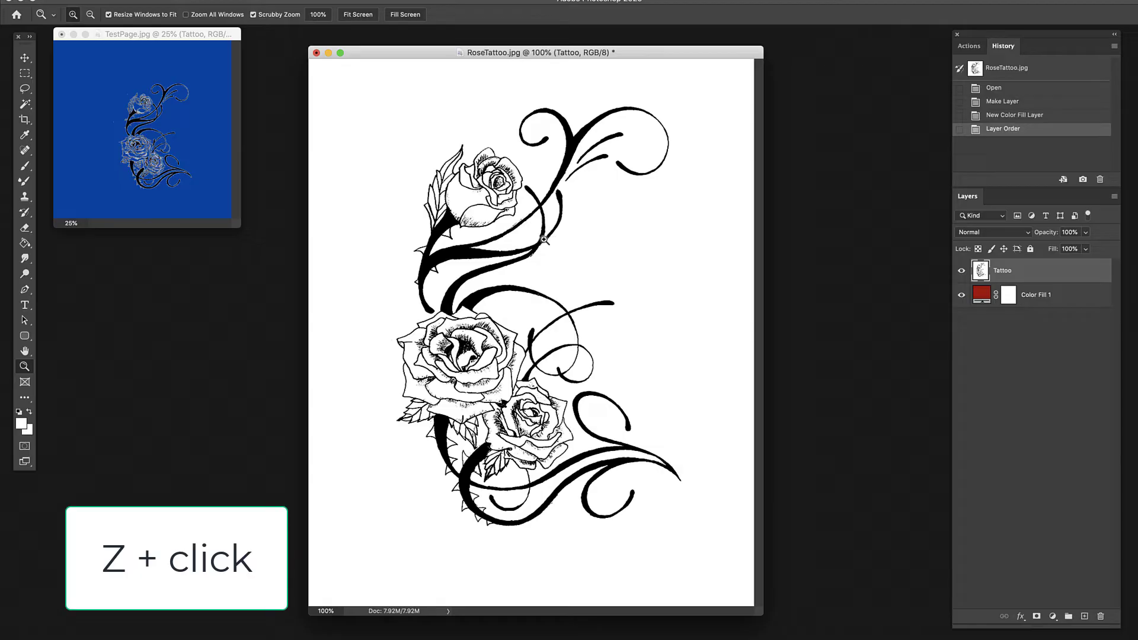
Step: Zoom the rose drawing to 300% and scroll down to the upper rose and stem lines
{"action": "left_click", "coordinate": [505, 230]}
{"action": "left_click", "coordinate": [703, 269]}
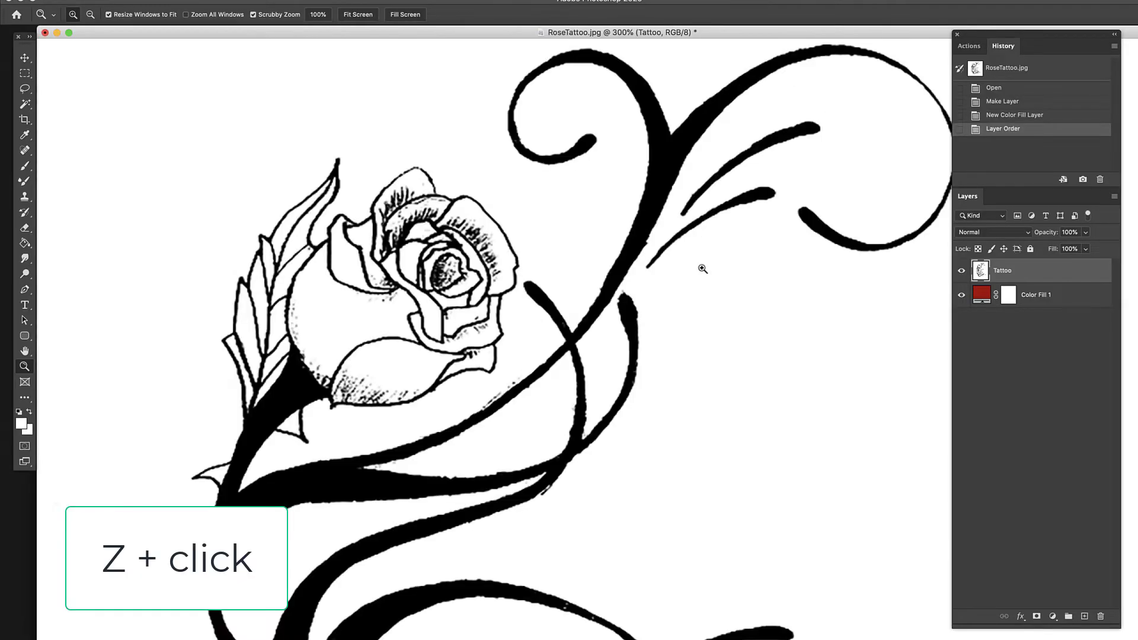
{"action": "scroll", "coordinate": [617, 295], "scroll_direction": "down", "scroll_amount": 5}
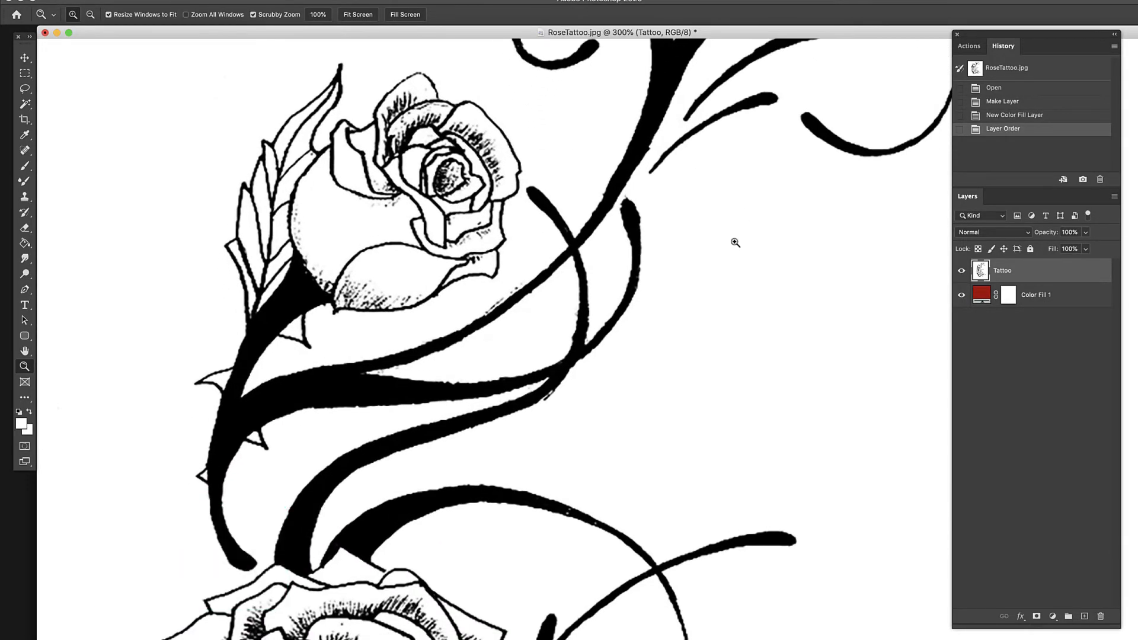
{"action": "scroll", "coordinate": [600, 325], "scroll_direction": "down", "scroll_amount": 1}
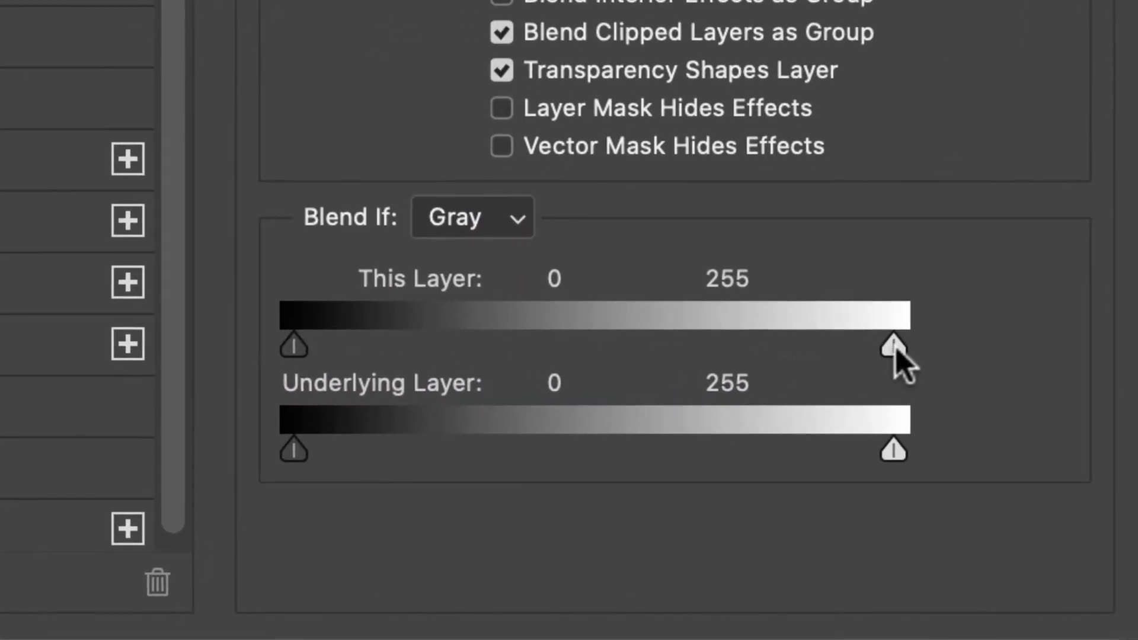
Step: Drag the Tattoo layer's This Layer Blend If white slider from 255 down to 63
{"action": "left_click_drag", "start_coordinate": [894, 347], "coordinate": [794, 354]}
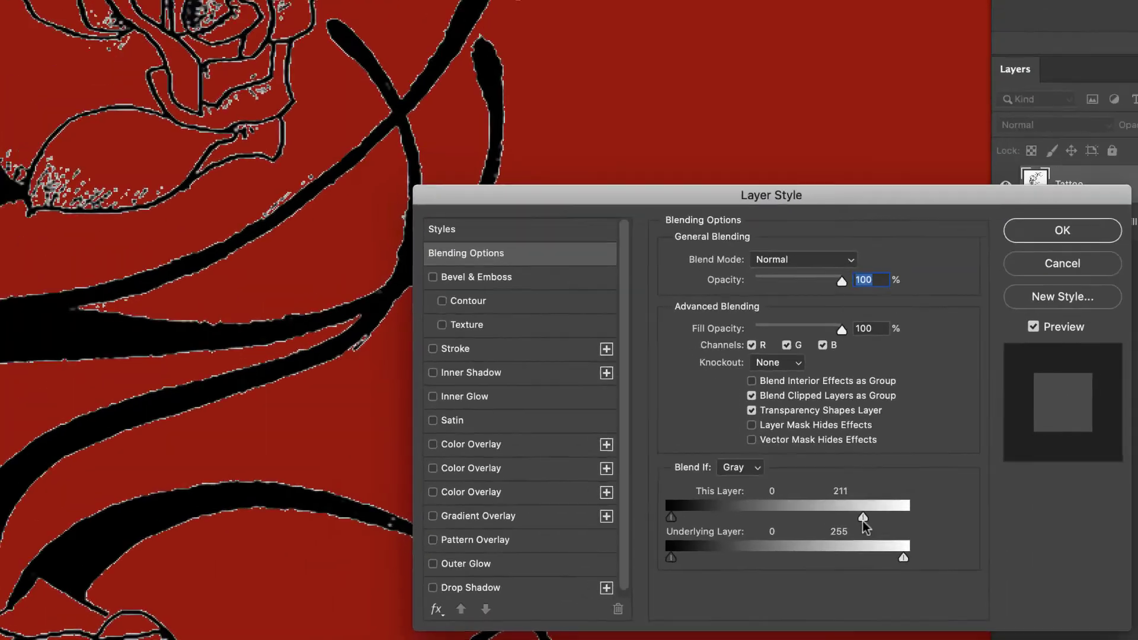
{"action": "left_click_drag", "start_coordinate": [862, 521], "coordinate": [812, 527]}
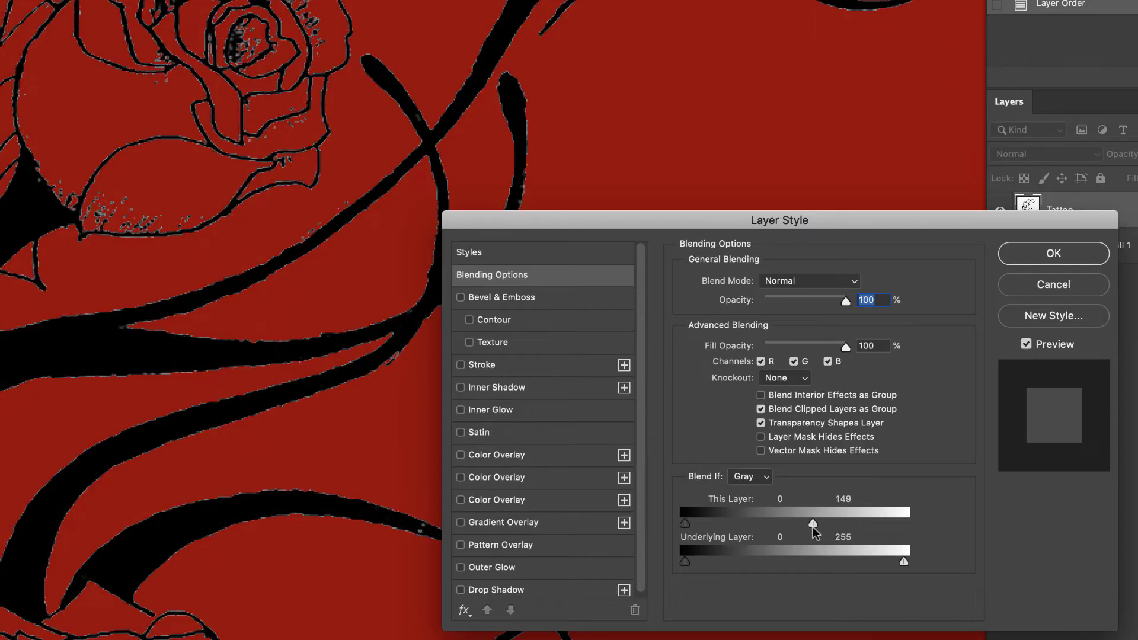
{"action": "left_click_drag", "start_coordinate": [796, 533], "coordinate": [739, 524]}
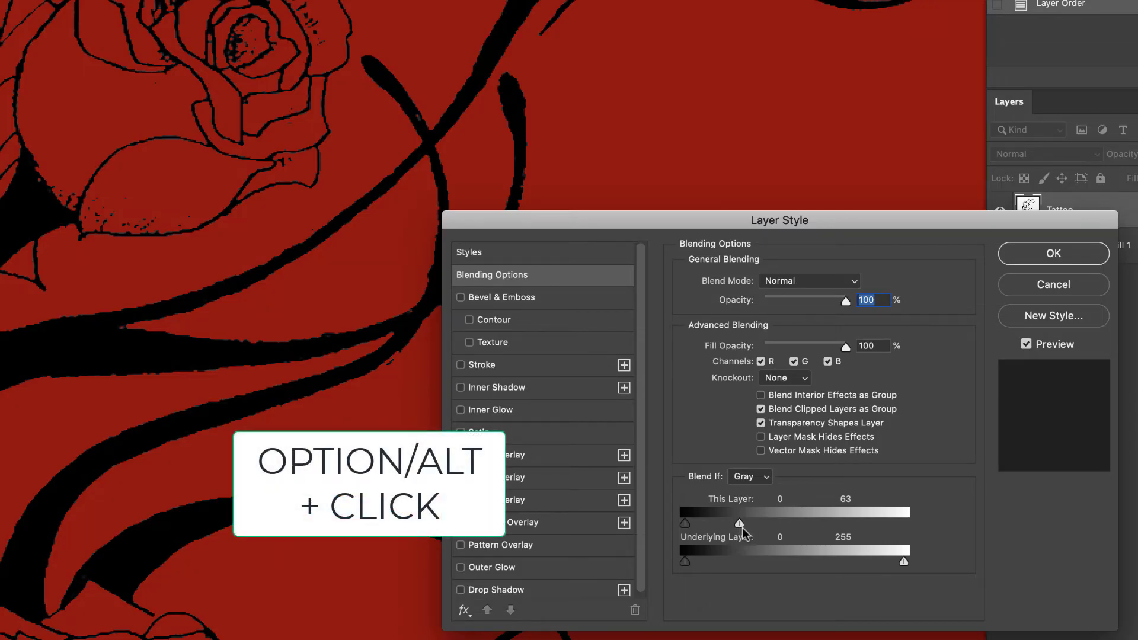
Step: Split the This Layer white slider to 18 / 168 and apply the layer style
{"action": "key", "text": "alt"}
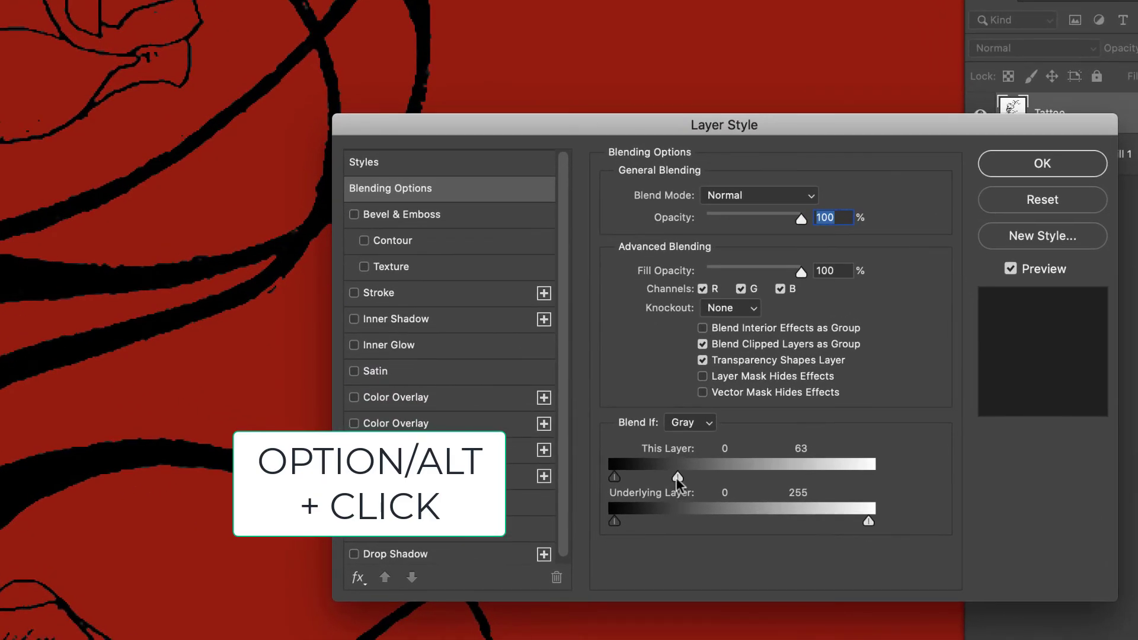
{"action": "left_click", "coordinate": [676, 476], "text": "alt"}
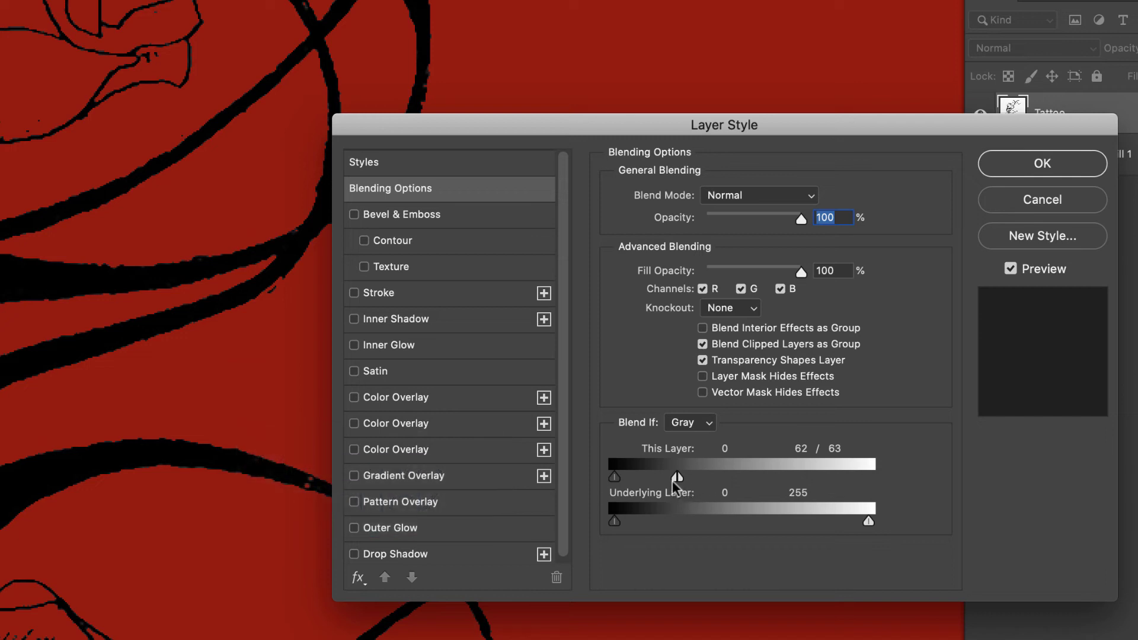
{"action": "left_click_drag", "start_coordinate": [670, 479], "coordinate": [783, 479]}
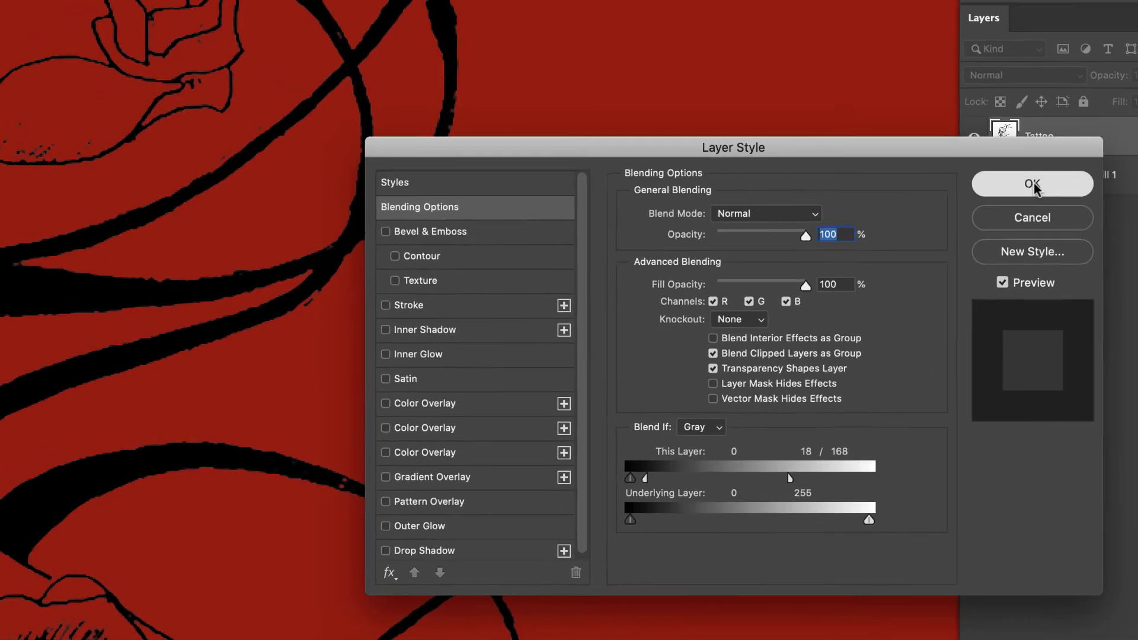
{"action": "left_click", "coordinate": [1034, 187]}
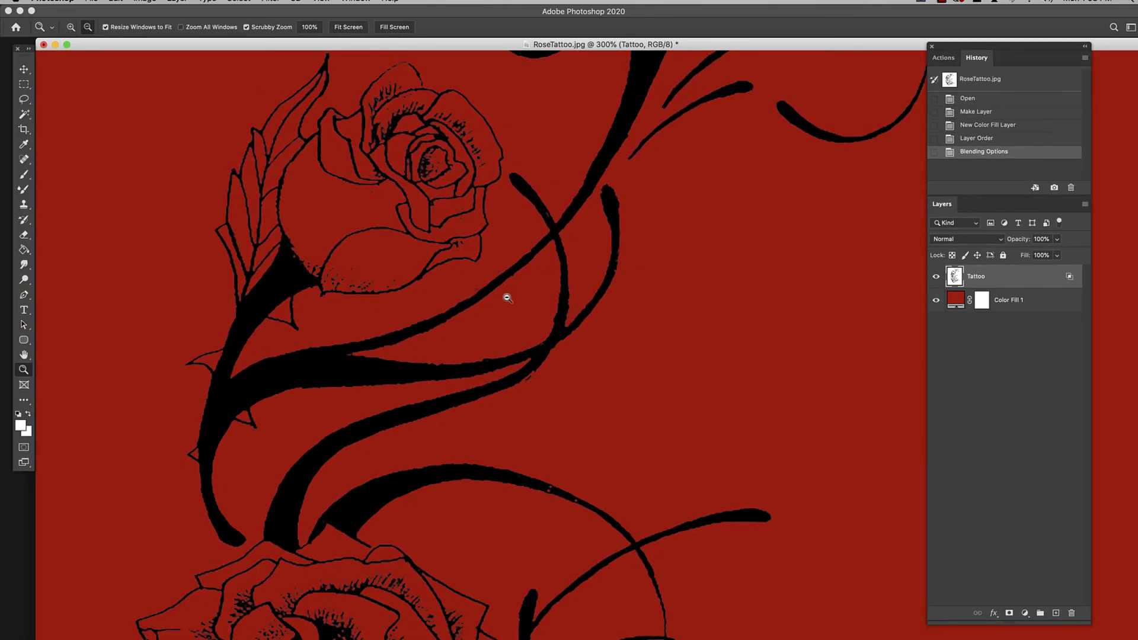
Step: Zoom the rose to 100%, arrange TestPage and RoseTattoo side by side, and drag Tattoo onto TestPage
{"action": "left_click", "coordinate": [507, 297], "text": "alt"}
{"action": "left_click_drag", "start_coordinate": [367, 51], "coordinate": [720, 55]}
{"action": "left_click_drag", "start_coordinate": [234, 235], "coordinate": [467, 575]}
{"action": "left_click_drag", "start_coordinate": [386, 47], "coordinate": [365, 43]}
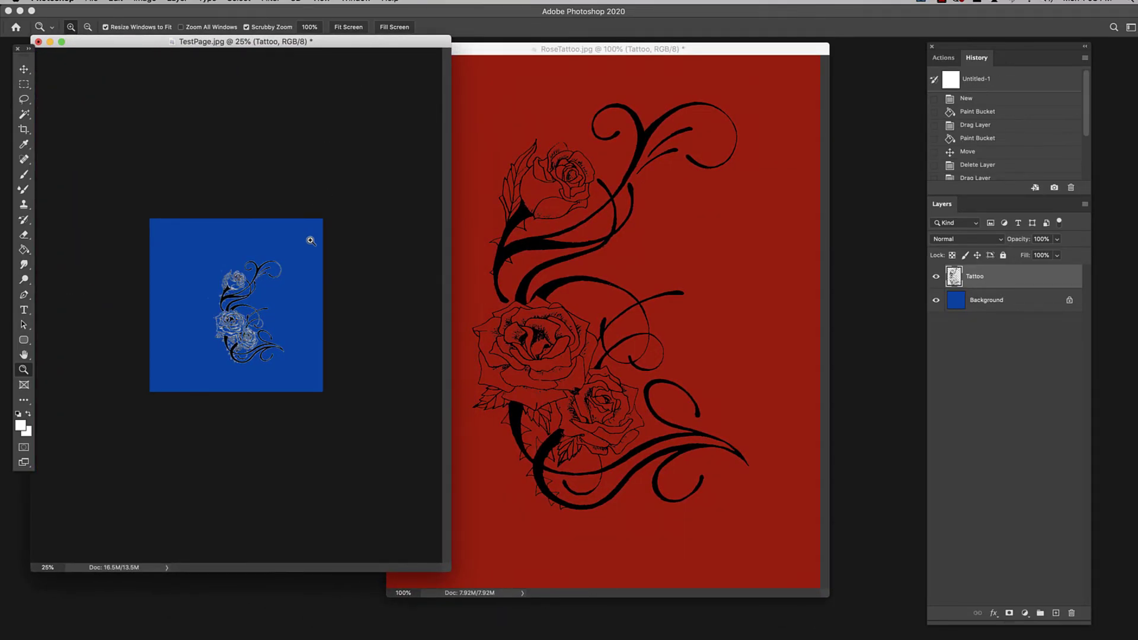
{"action": "left_click_drag", "start_coordinate": [596, 51], "coordinate": [688, 51]}
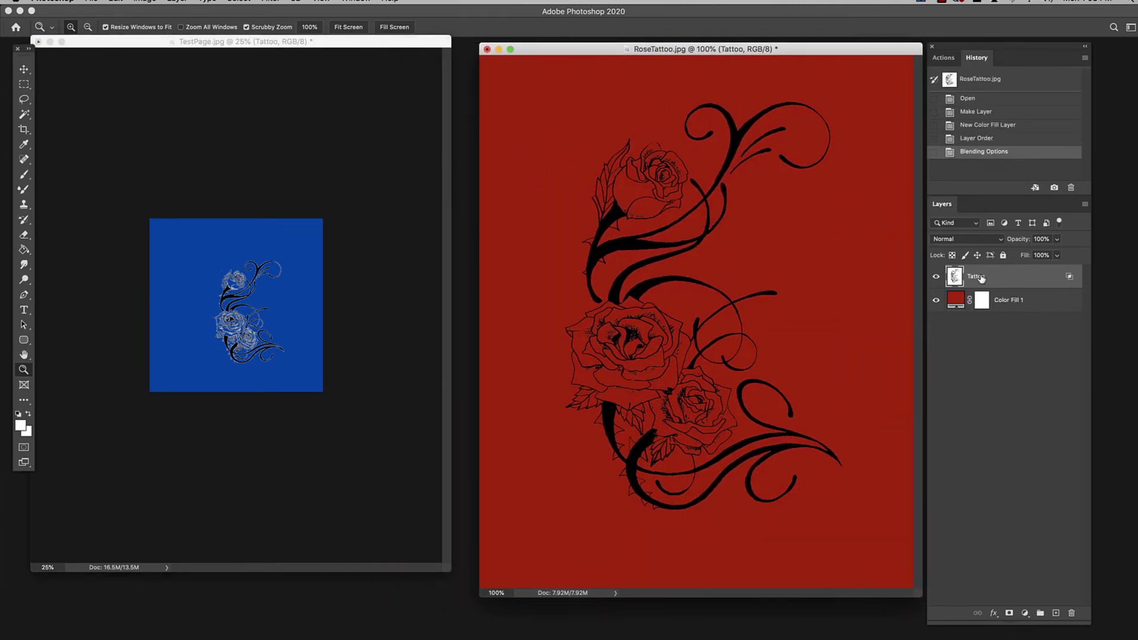
{"action": "left_click_drag", "start_coordinate": [979, 278], "coordinate": [187, 252]}
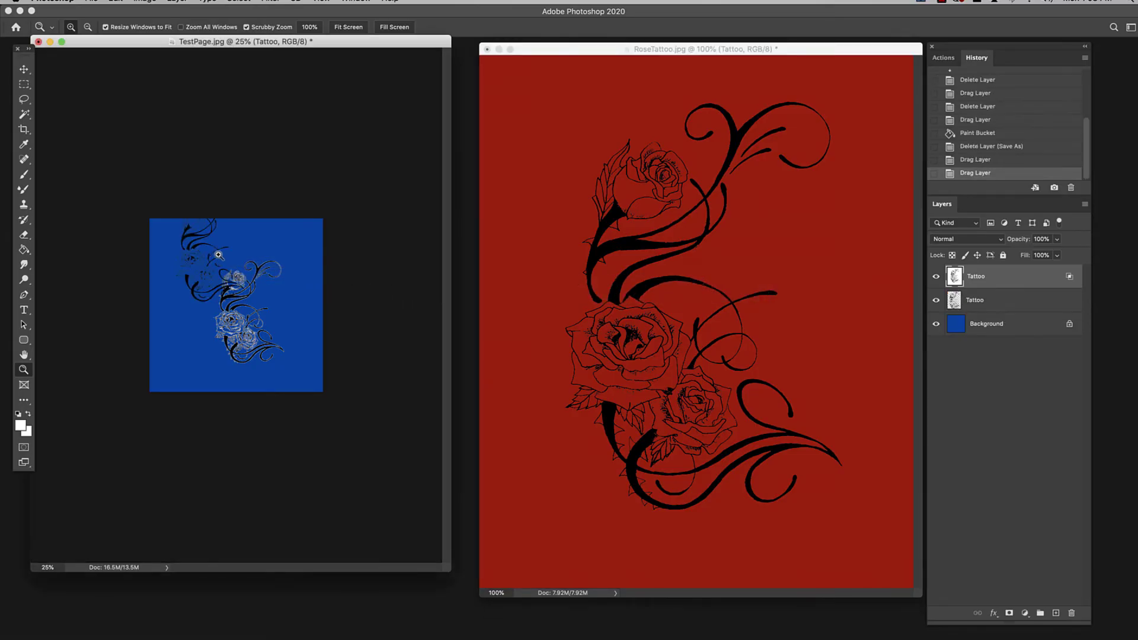
Step: At 66.7% zoom, position the new tattoo copy on TestPage and hide the older Tattoo layer
{"action": "left_click", "coordinate": [226, 268]}
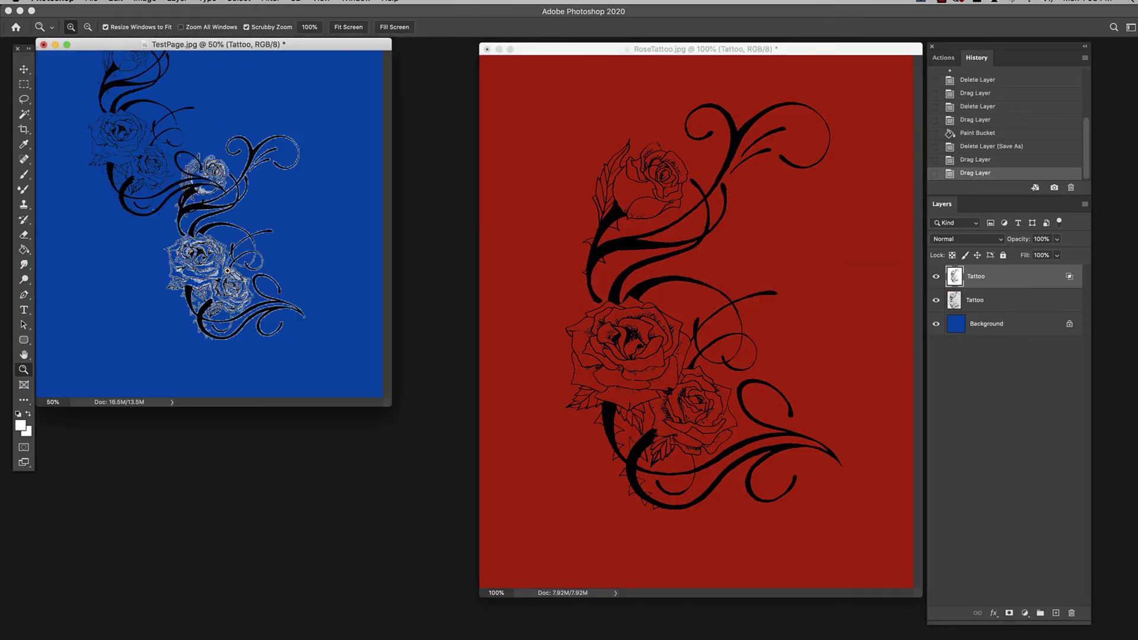
{"action": "left_click", "coordinate": [188, 213]}
{"action": "left_click", "coordinate": [24, 69]}
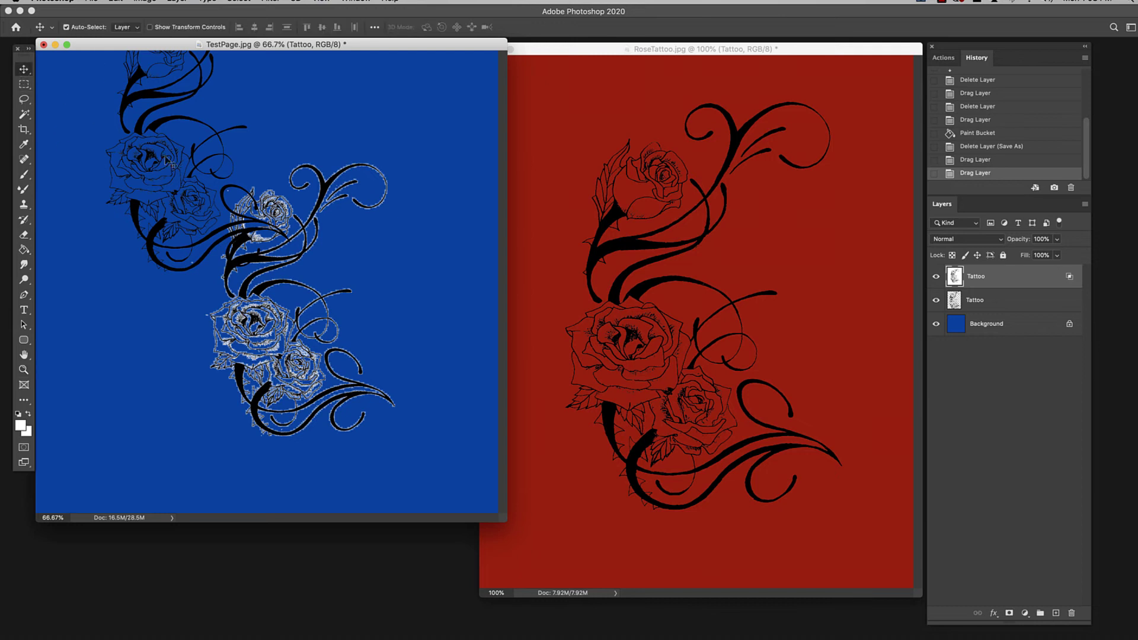
{"action": "left_click_drag", "start_coordinate": [152, 126], "coordinate": [108, 288]}
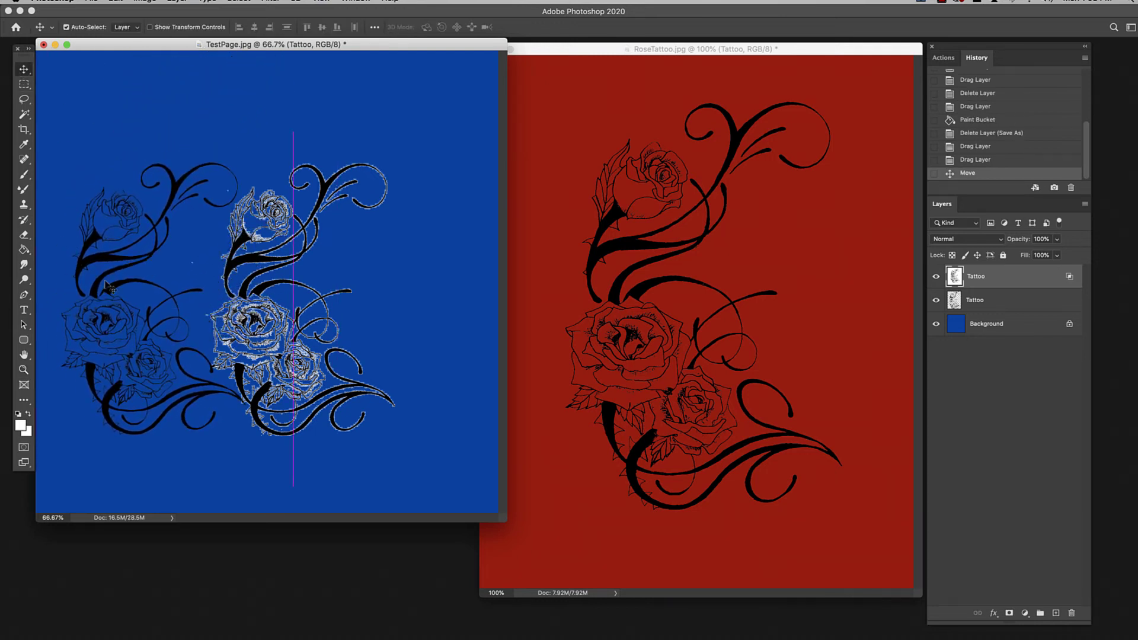
{"action": "left_click", "coordinate": [936, 300]}
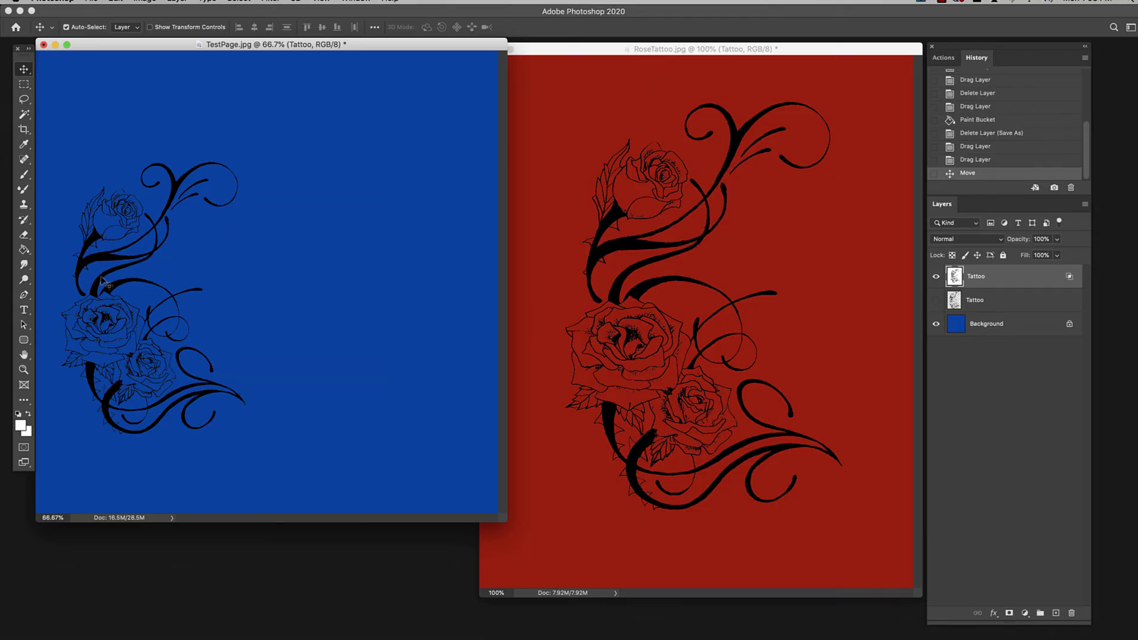
{"action": "left_click_drag", "start_coordinate": [102, 282], "coordinate": [238, 274]}
Step: Zoom TestPage to 200% to check the tattoo edges, then back to 66.7%
{"action": "key", "text": "z"}
{"action": "left_click", "coordinate": [261, 268]}
{"action": "left_click", "coordinate": [342, 287]}
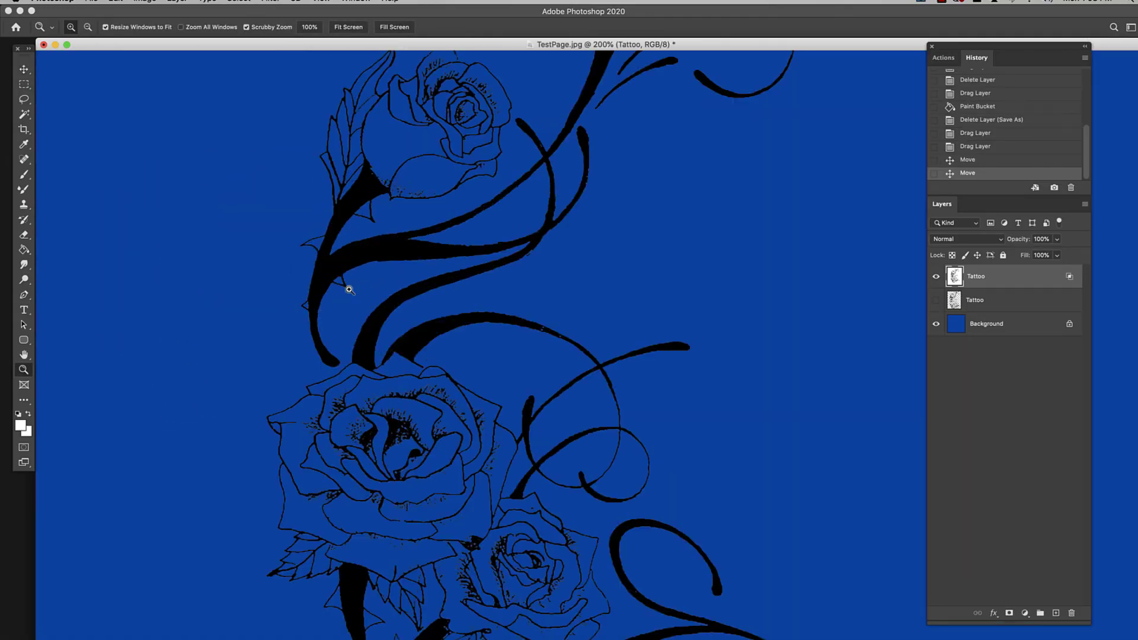
{"action": "key", "text": "alt"}
{"action": "left_click", "coordinate": [478, 297], "text": "alt"}
{"action": "left_click", "coordinate": [477, 296], "text": "alt"}
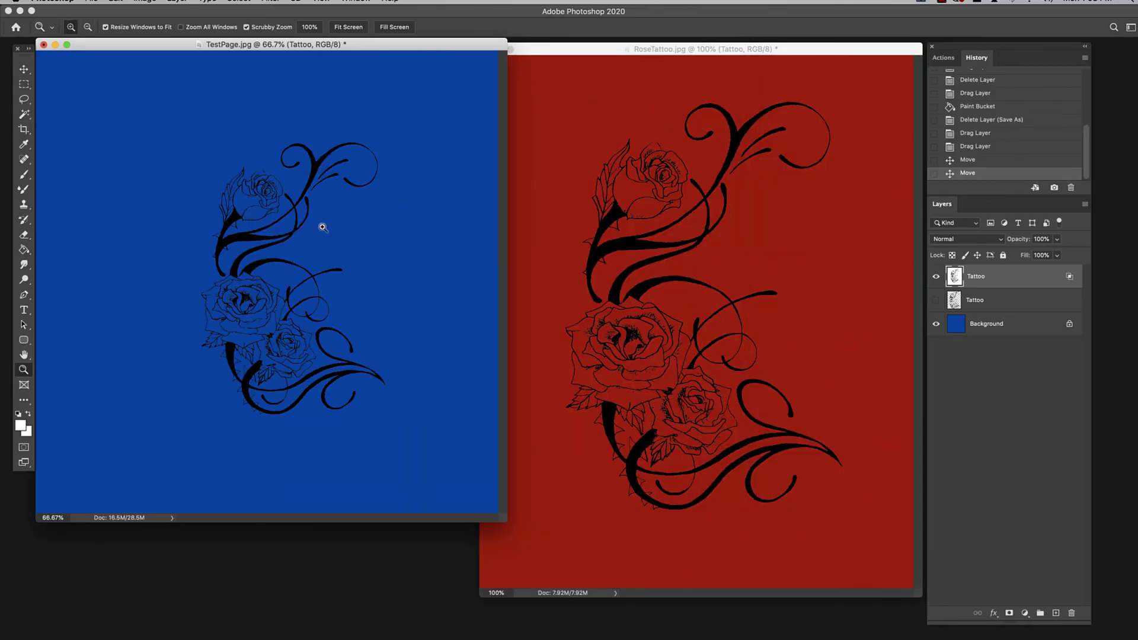
{"action": "left_click", "coordinate": [354, 77], "text": "alt"}
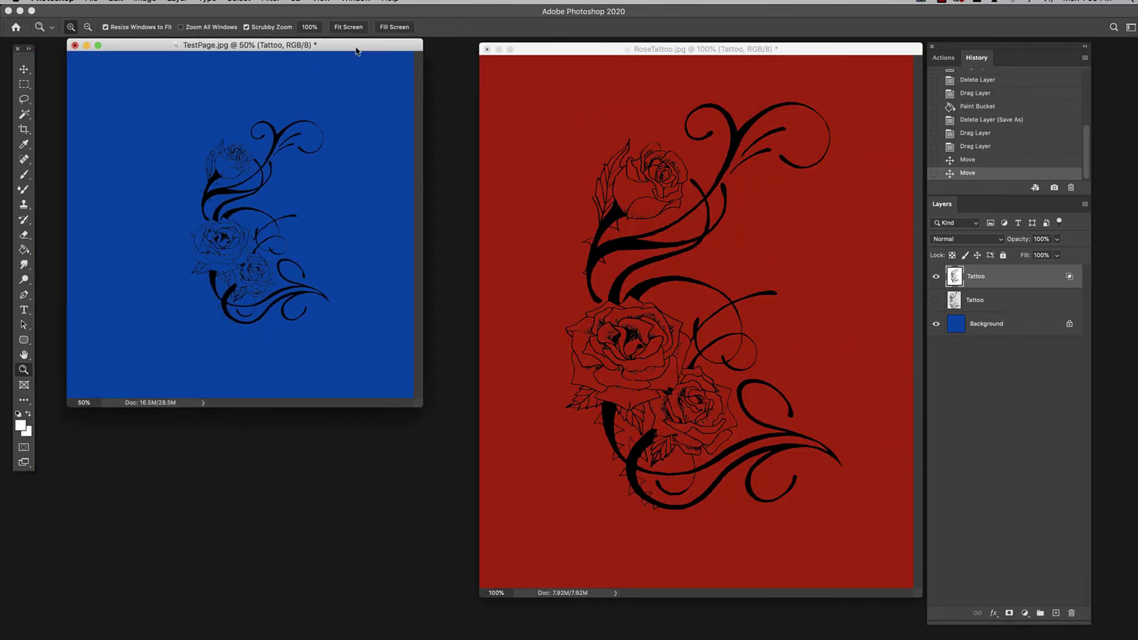
{"action": "left_click_drag", "start_coordinate": [355, 51], "coordinate": [394, 59]}
{"action": "left_click", "coordinate": [365, 202]}
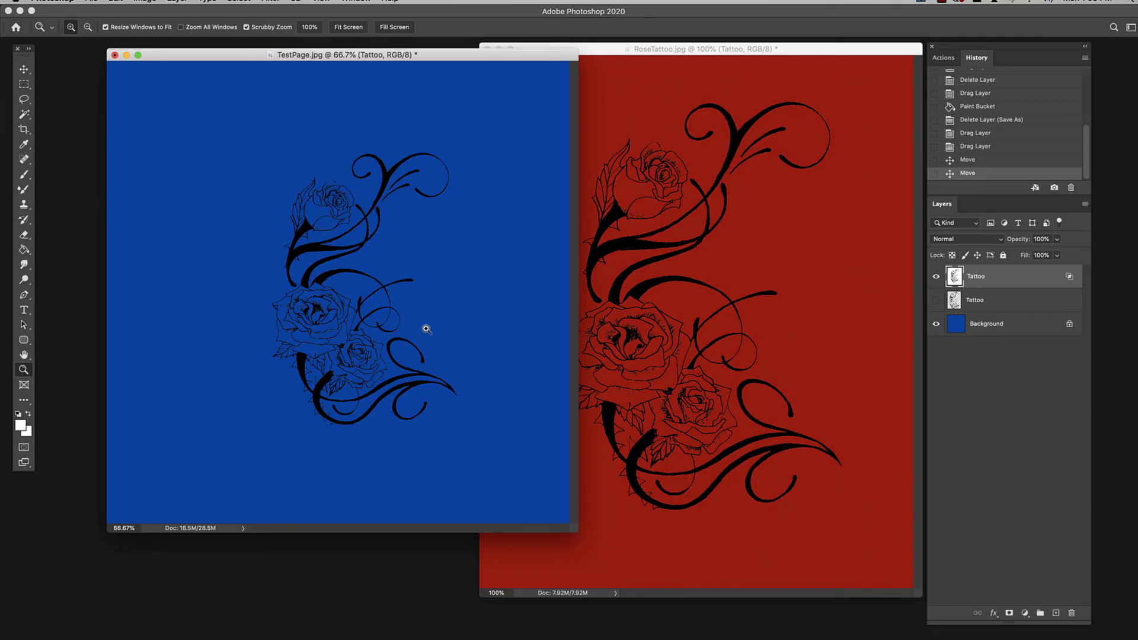